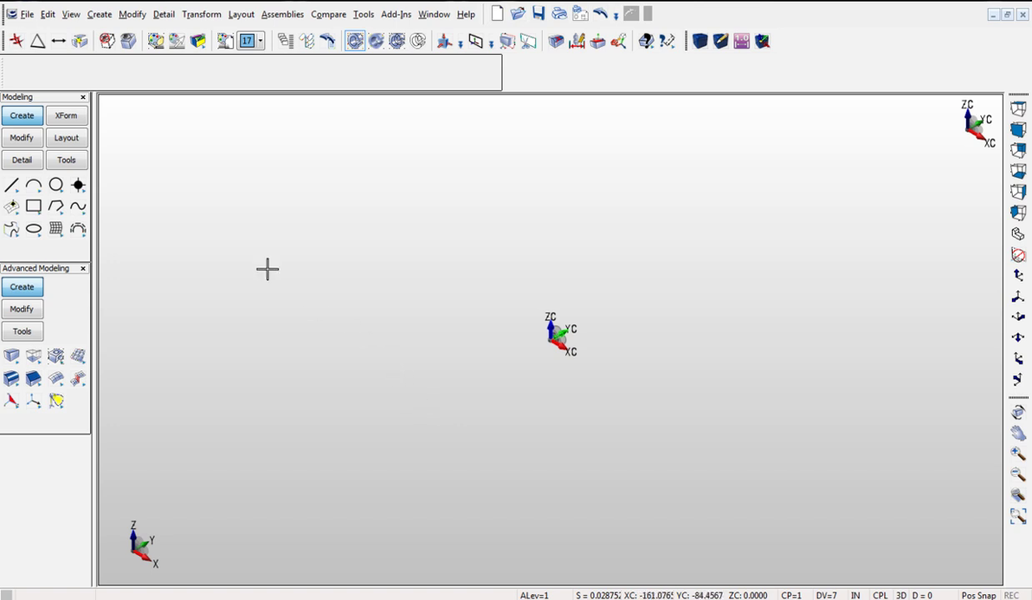
Step: Create a keyed-in solid block 1 wide, 5 long and 0.5 high, with its corner anchored at 0, 0, 0
{"action": "left_click", "coordinate": [103, 15]}
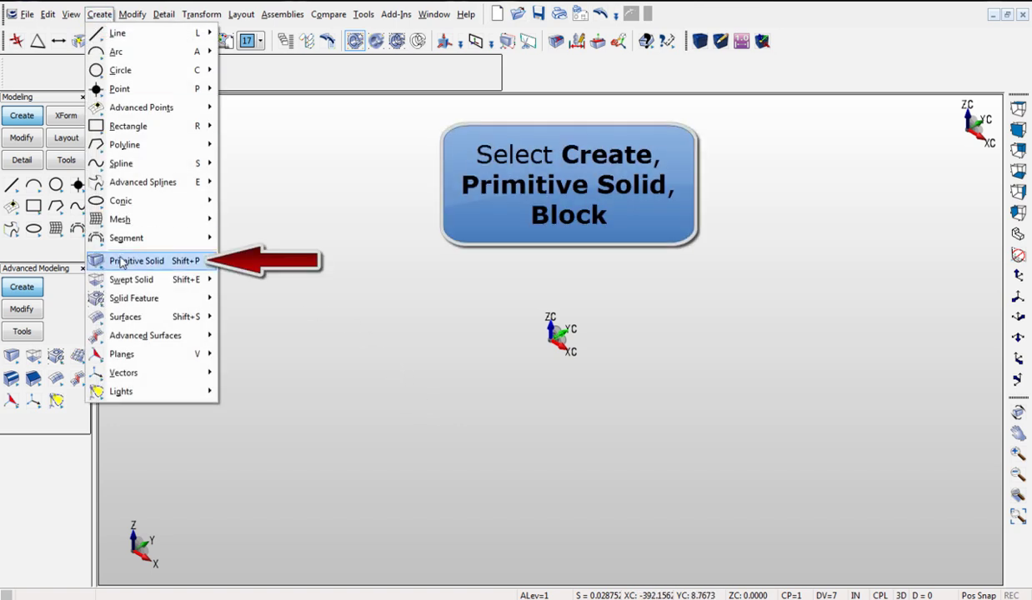
{"action": "mouse_move", "coordinate": [123, 264]}
{"action": "left_click", "coordinate": [249, 260]}
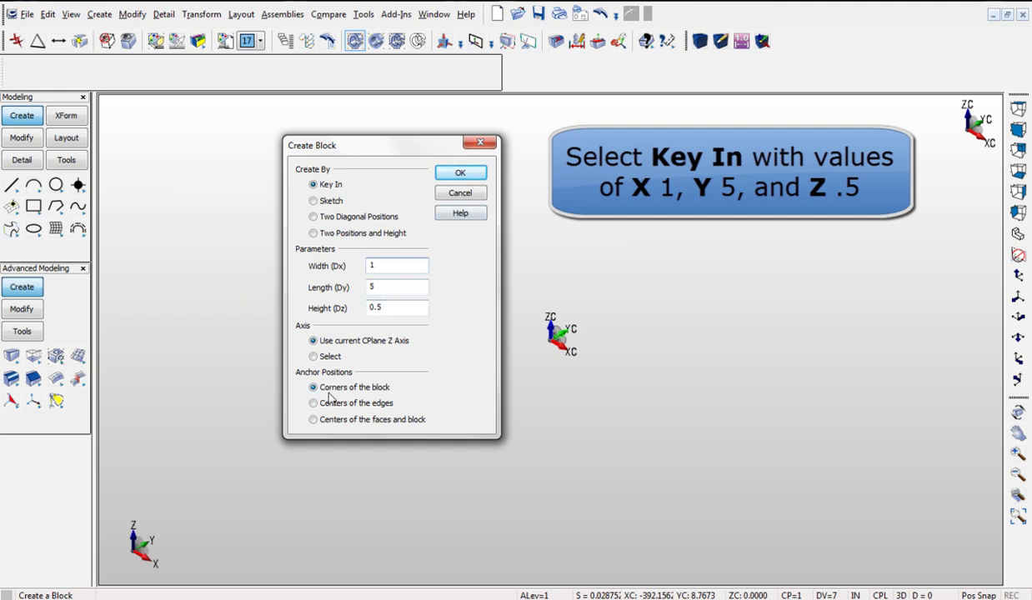
{"action": "left_click", "coordinate": [458, 173]}
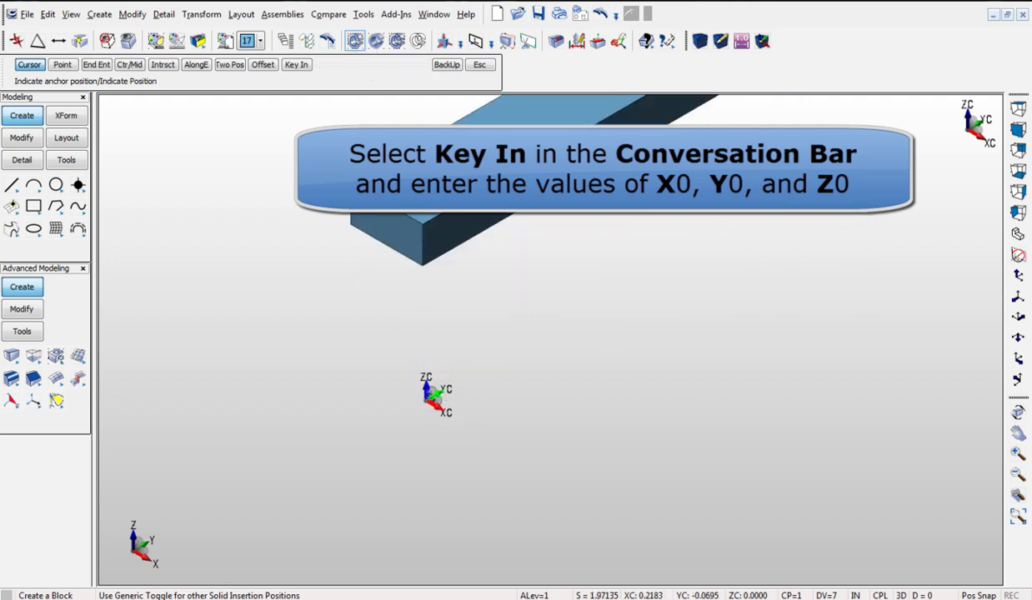
{"action": "left_click", "coordinate": [300, 67]}
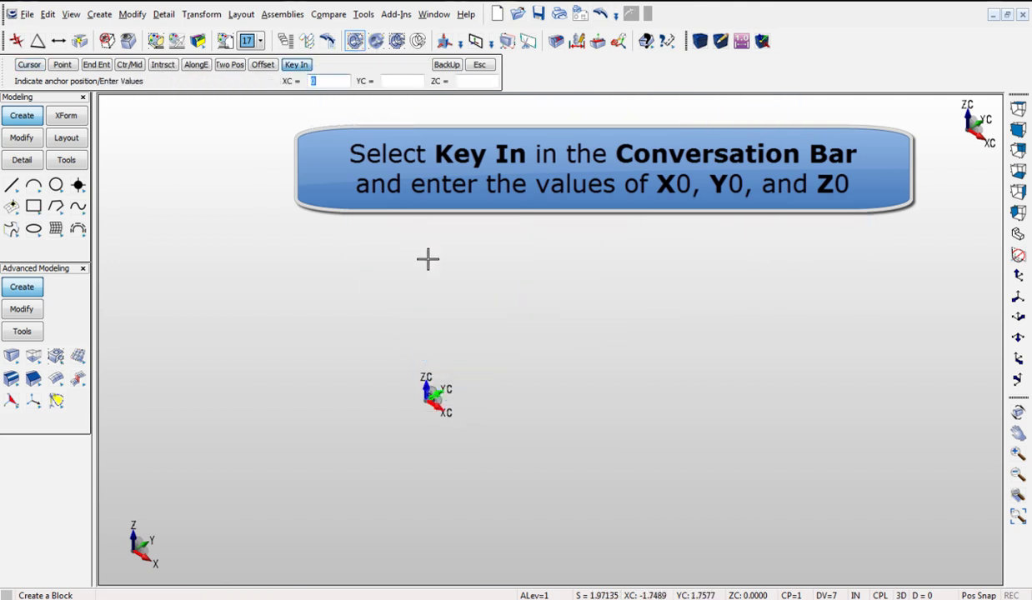
{"action": "key", "text": "Return"}
{"action": "key", "text": "Return"}
{"action": "key", "text": "Return"}
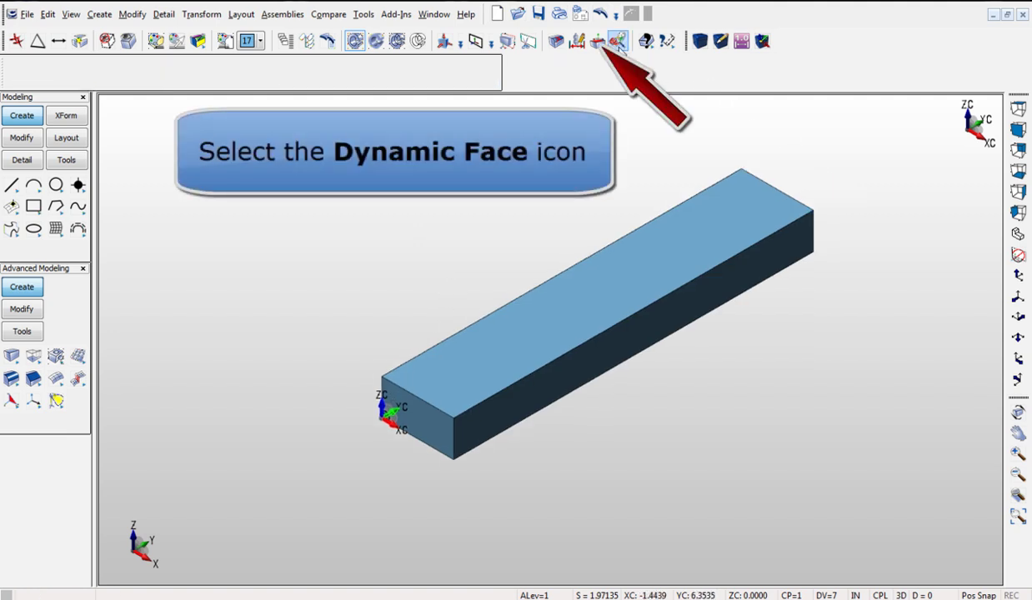
Step: Start a Dynamic Face edit on the block's long side face and relocate the handle to the midpoint of its near vertical edge
{"action": "left_click", "coordinate": [598, 43]}
{"action": "left_click", "coordinate": [766, 261]}
{"action": "key", "text": "Return"}
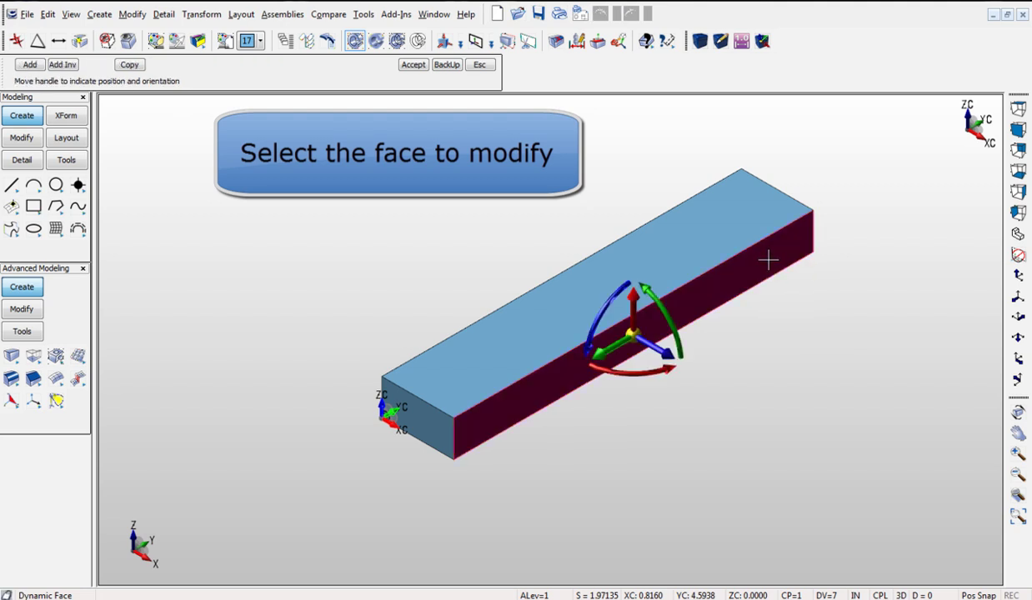
{"action": "right_click", "coordinate": [626, 333]}
{"action": "left_click", "coordinate": [667, 68]}
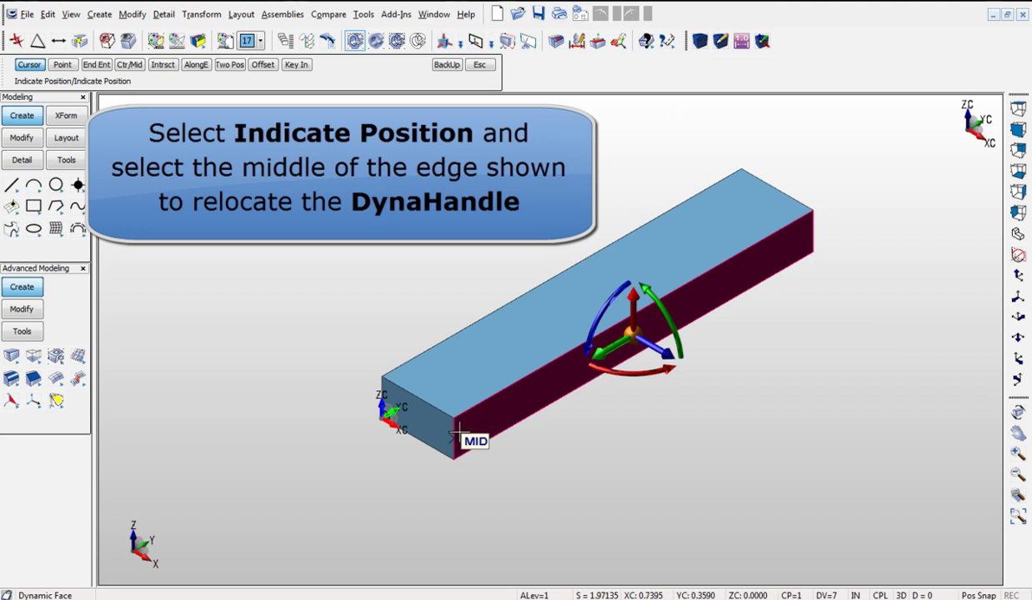
{"action": "left_click", "coordinate": [455, 434]}
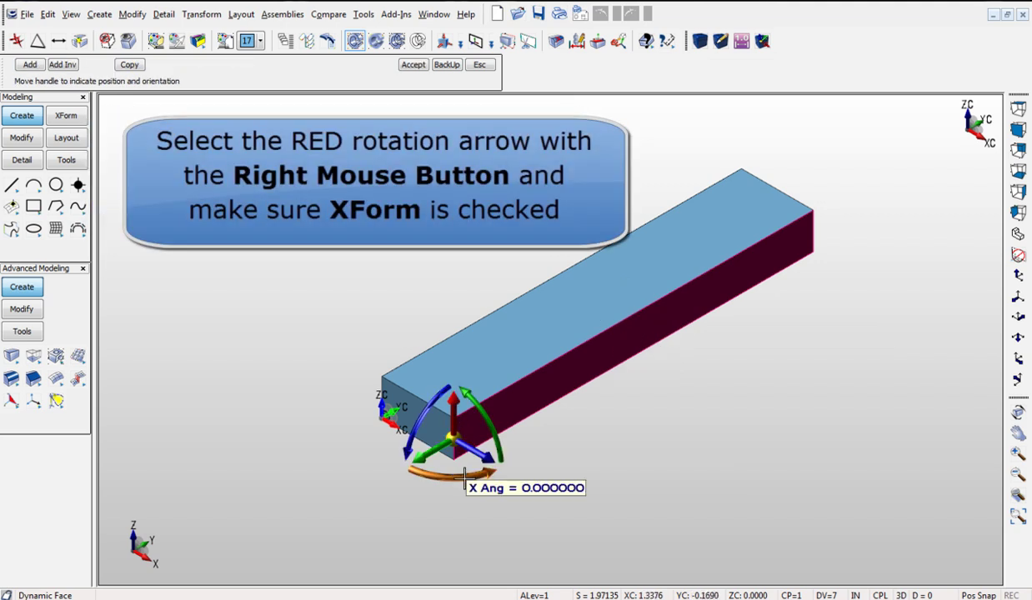
Step: Rotate the selected side face 5 degrees about the handle's X axis, with XForm as the rotation mode, and accept the change
{"action": "right_click", "coordinate": [455, 474]}
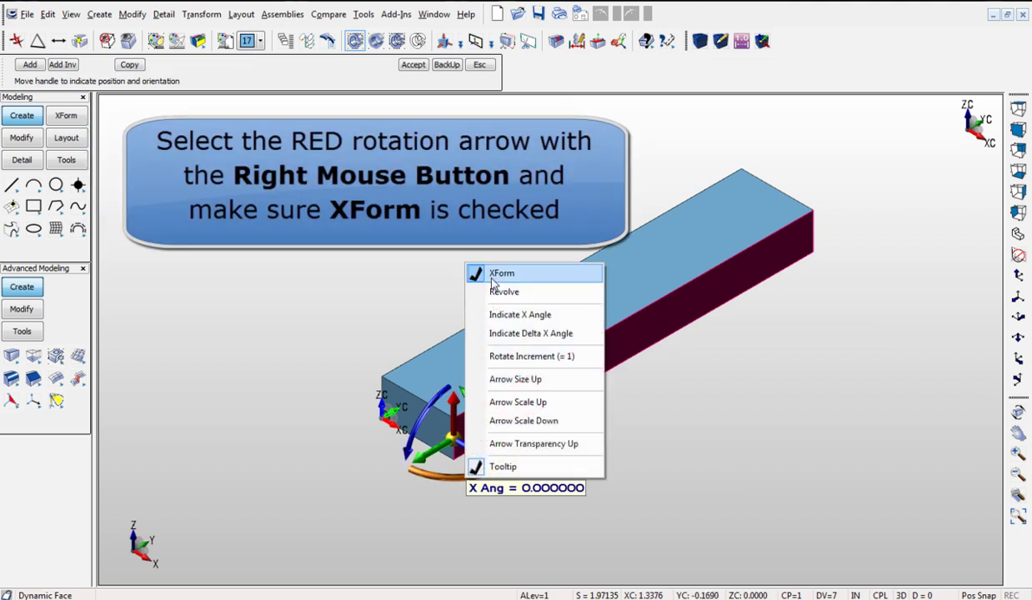
{"action": "left_click", "coordinate": [422, 262]}
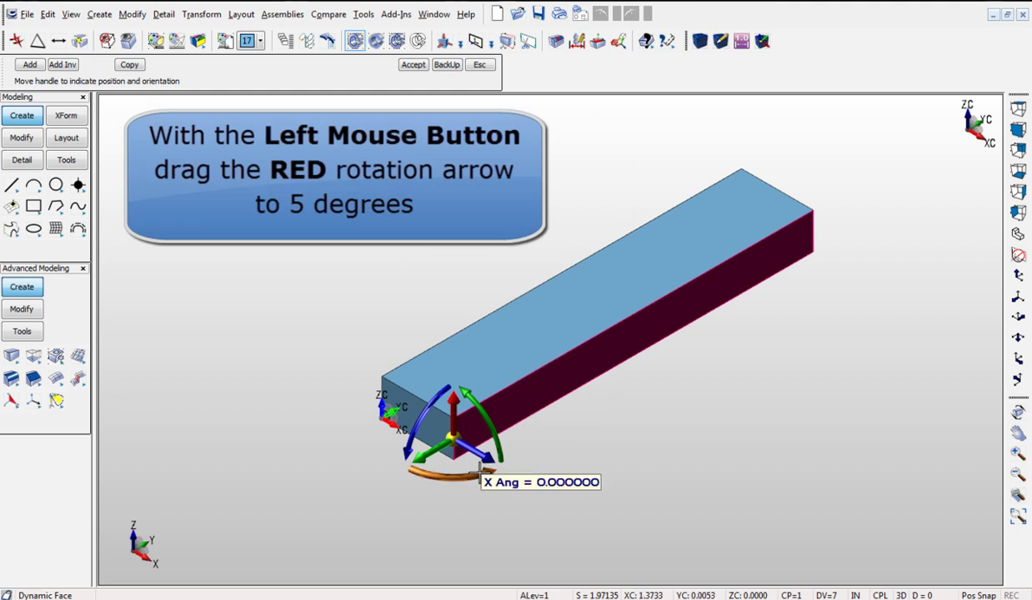
{"action": "left_click_drag", "start_coordinate": [482, 474], "coordinate": [485, 472]}
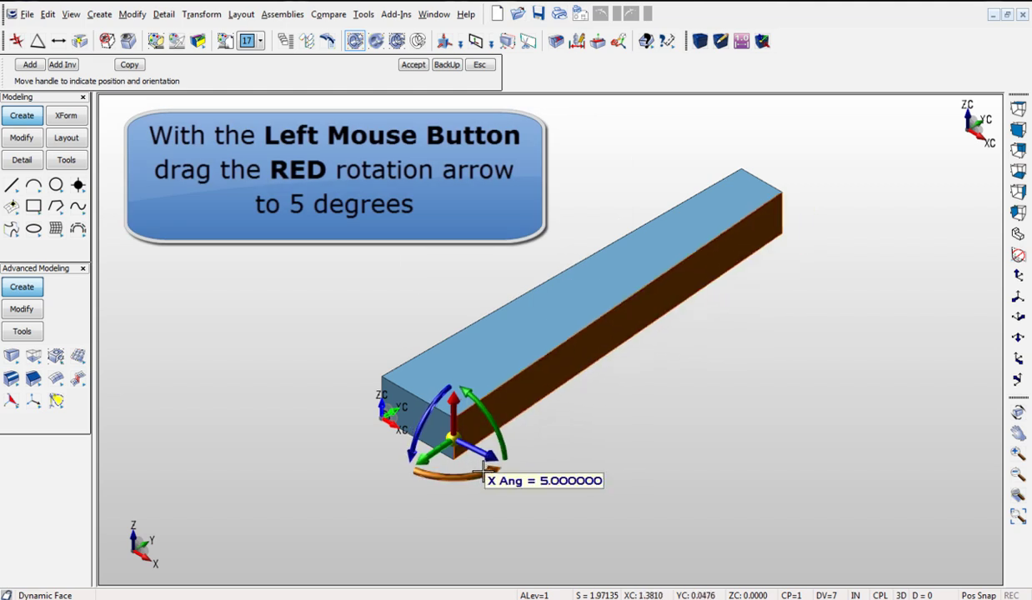
{"action": "left_click", "coordinate": [412, 64]}
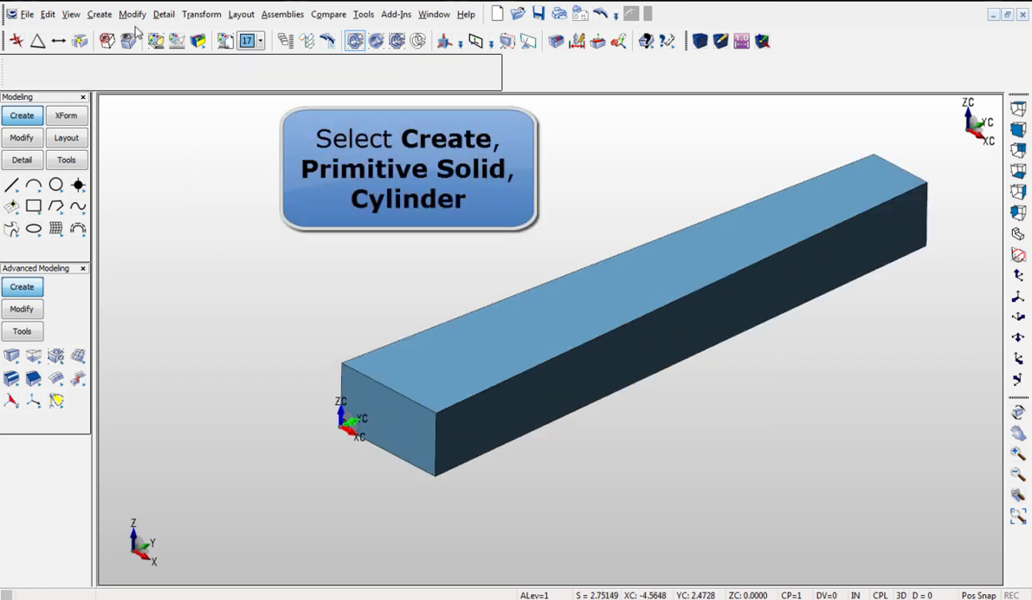
Step: Sketch a primitive cylinder about 2.57 in diameter, centered on the block's lower corner at the origin and taller than the block
{"action": "left_click", "coordinate": [99, 14]}
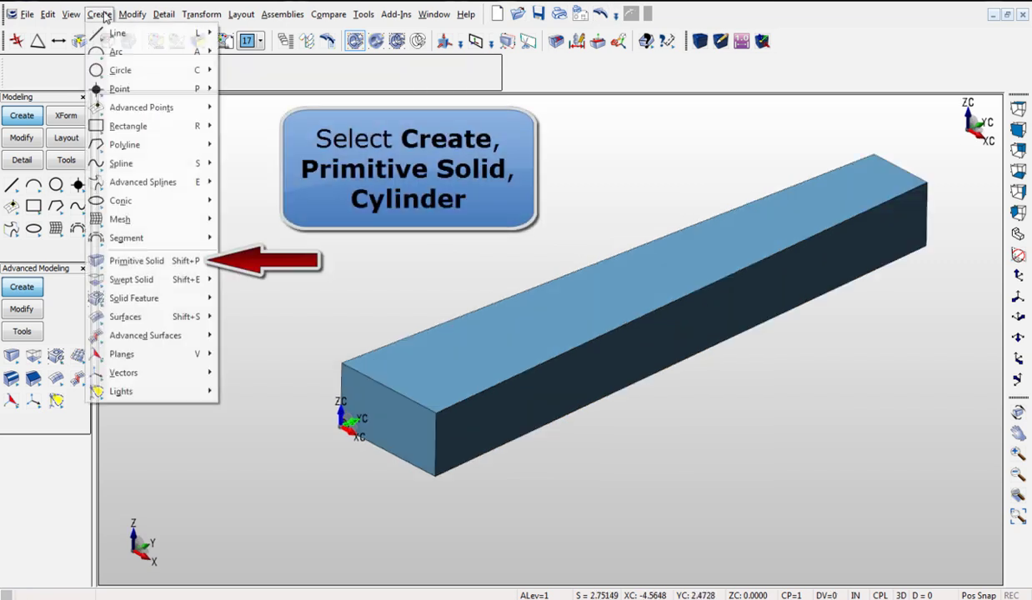
{"action": "mouse_move", "coordinate": [150, 261]}
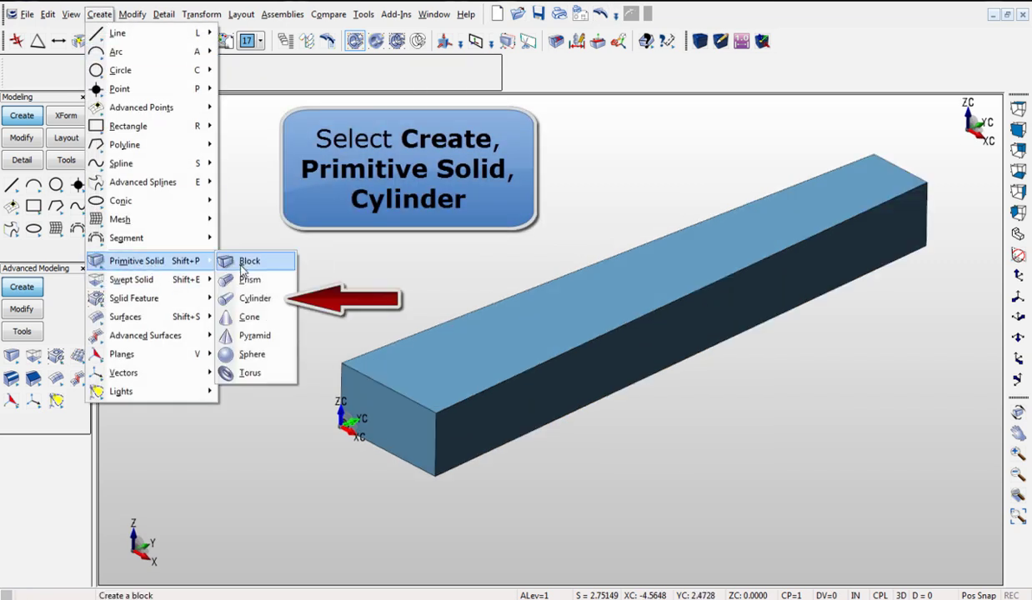
{"action": "left_click", "coordinate": [254, 298]}
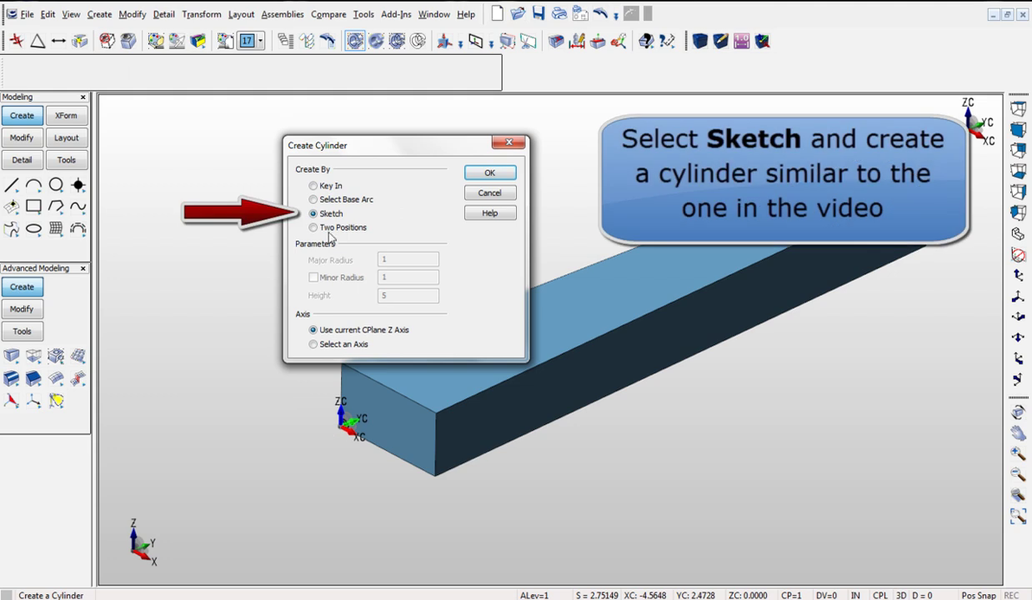
{"action": "left_click", "coordinate": [496, 173]}
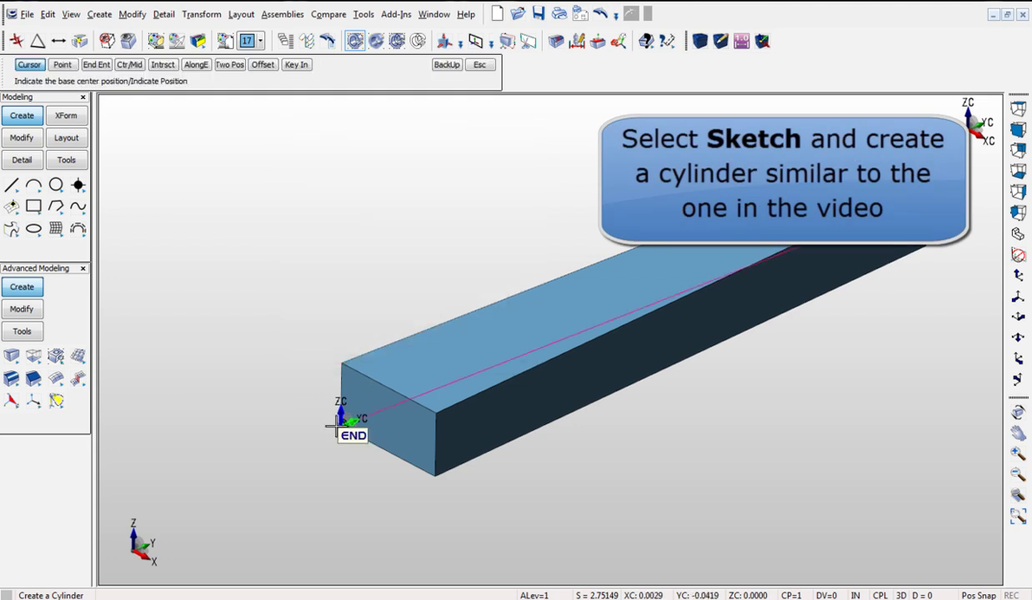
{"action": "left_click", "coordinate": [456, 492]}
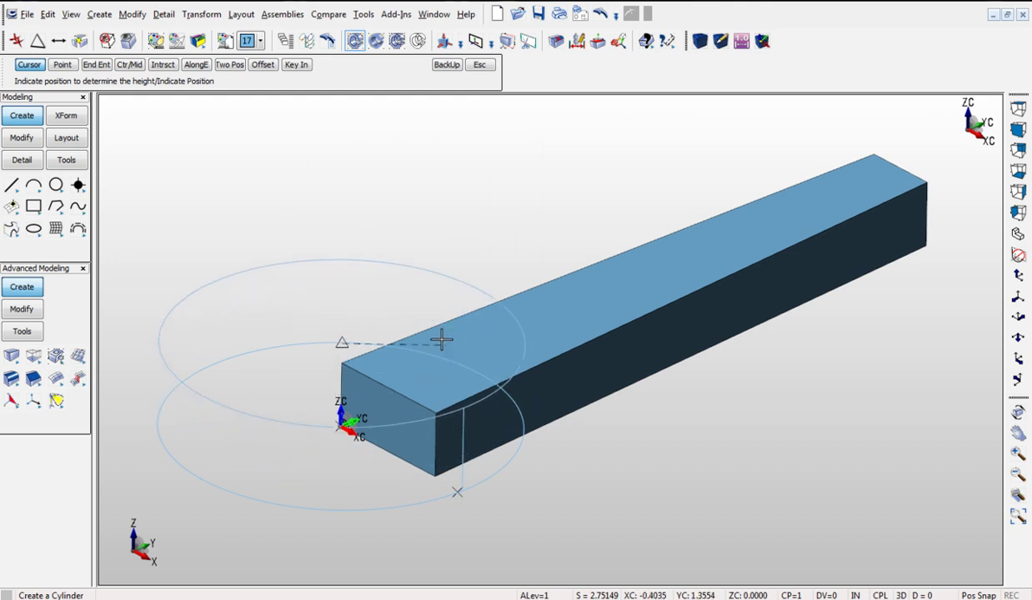
{"action": "left_click", "coordinate": [400, 320]}
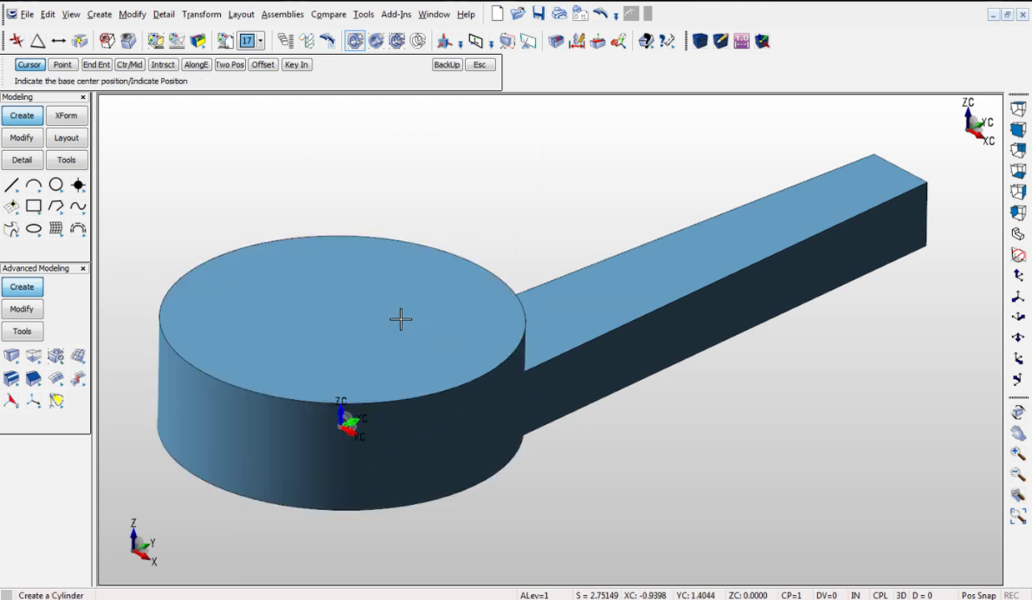
Step: Copy the cylinder with XForm Dynamic from the origin to the bar's far lower corner at 0, 5, 0
{"action": "scroll", "coordinate": [405, 311], "scroll_direction": "down", "scroll_amount": 2}
{"action": "left_click", "coordinate": [618, 41]}
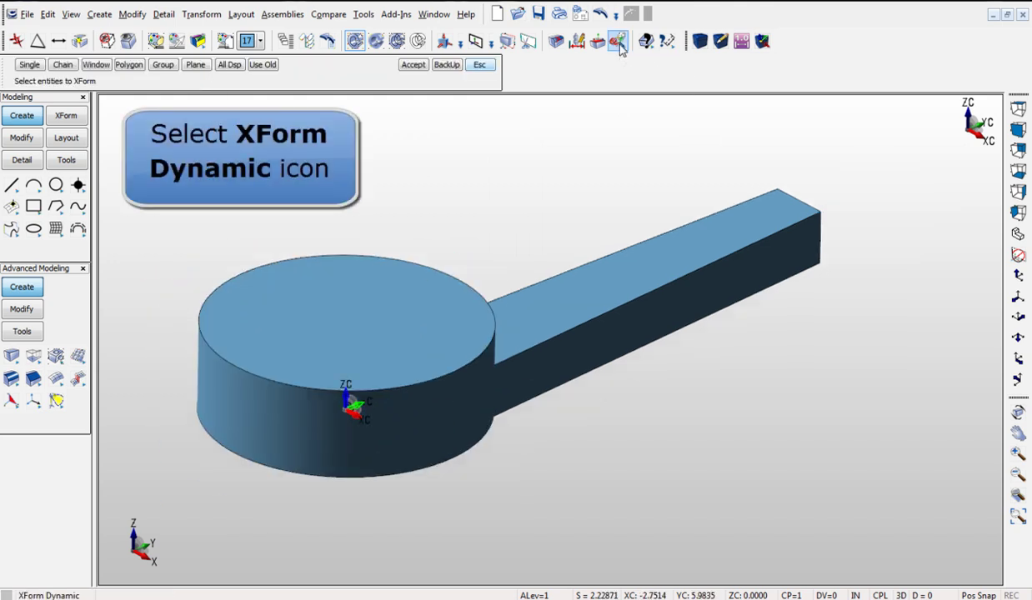
{"action": "left_click", "coordinate": [380, 274]}
{"action": "key", "text": "Return"}
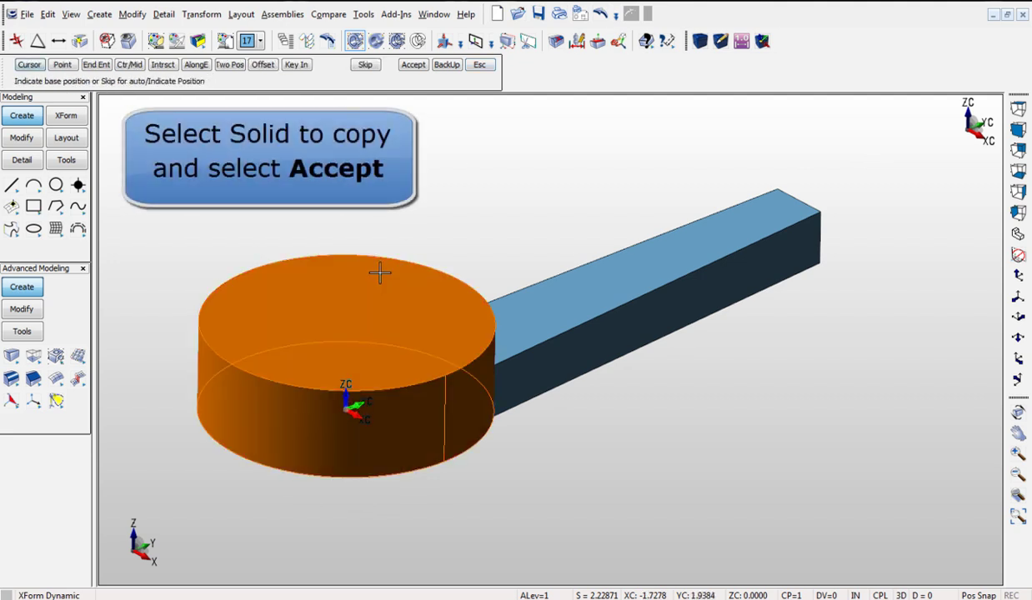
{"action": "left_click", "coordinate": [285, 457]}
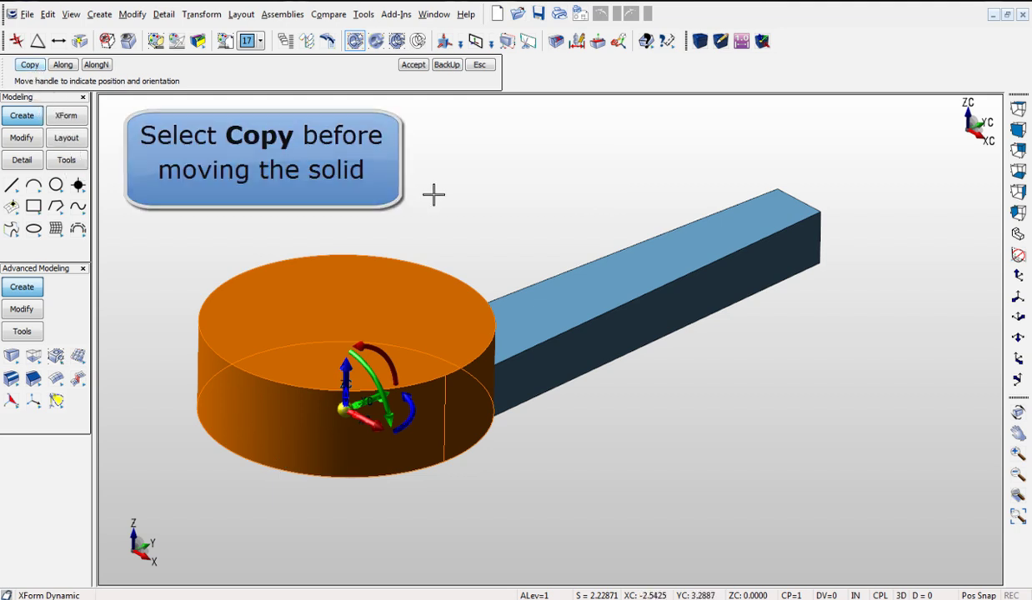
{"action": "middle_click_drag", "start_coordinate": [437, 195], "coordinate": [451, 196]}
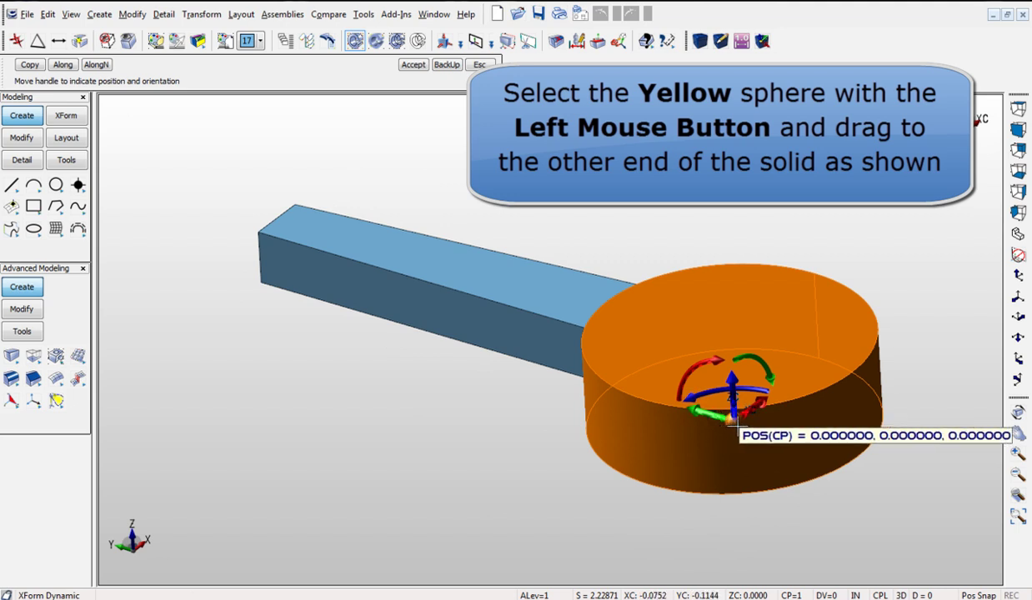
{"action": "left_click_drag", "start_coordinate": [737, 426], "coordinate": [262, 286]}
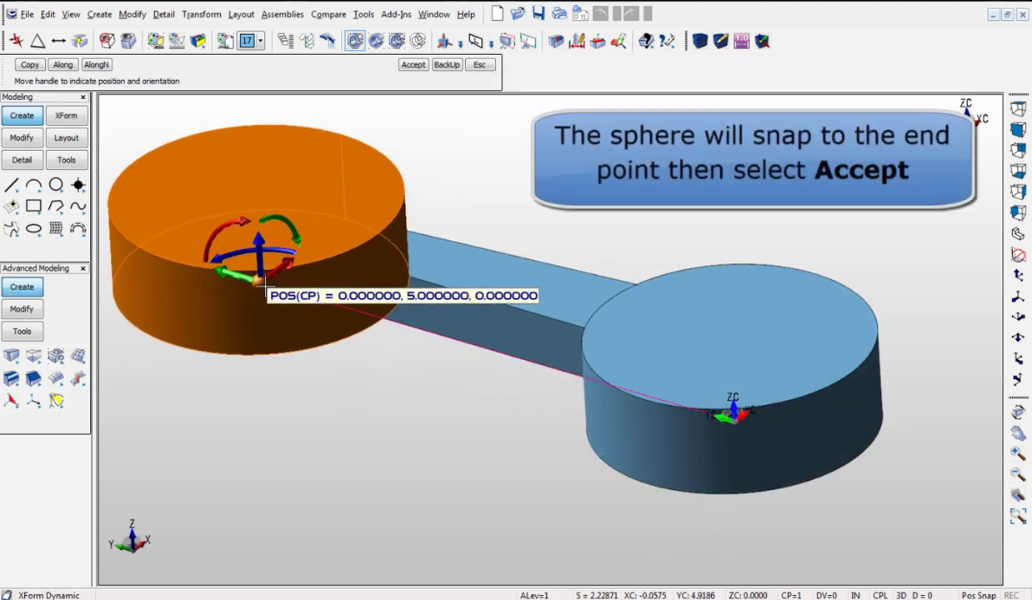
{"action": "left_click", "coordinate": [414, 65]}
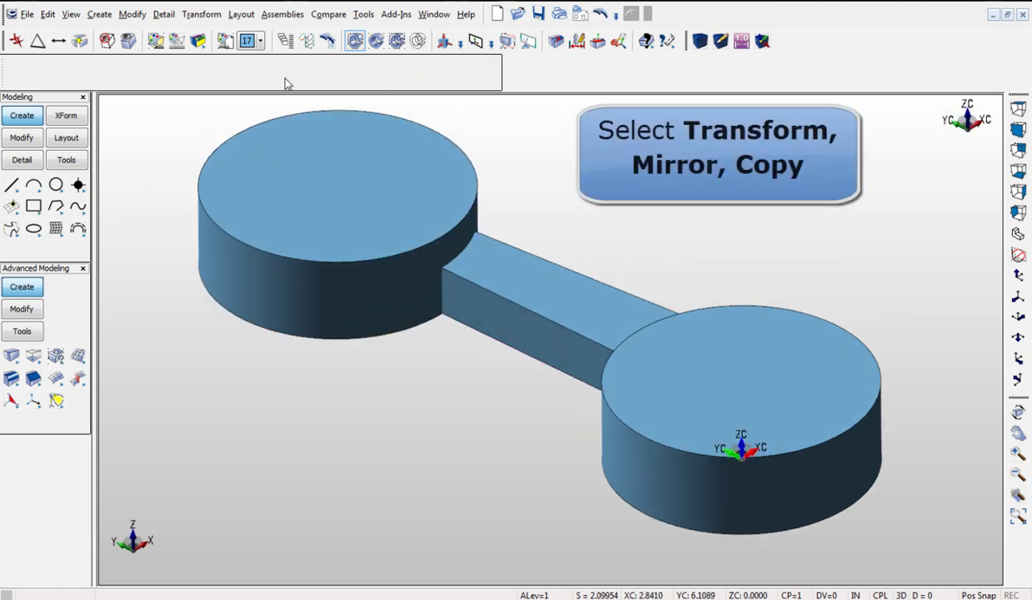
Step: Mirror-copy the tapered bar about its straight long side face, using that face as the mirror plane
{"action": "left_click", "coordinate": [191, 16]}
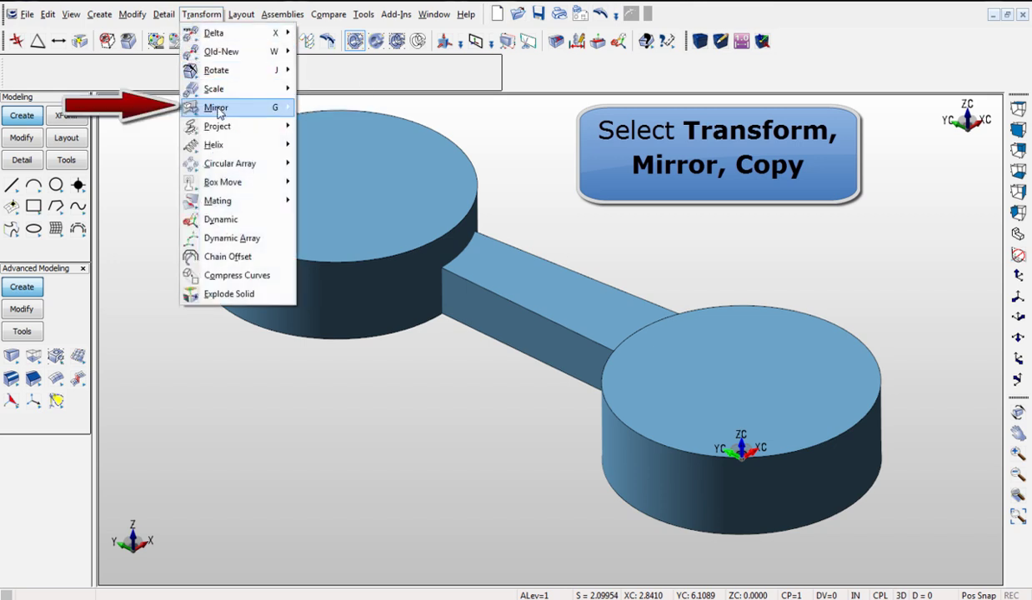
{"action": "mouse_move", "coordinate": [256, 115]}
{"action": "left_click", "coordinate": [325, 127]}
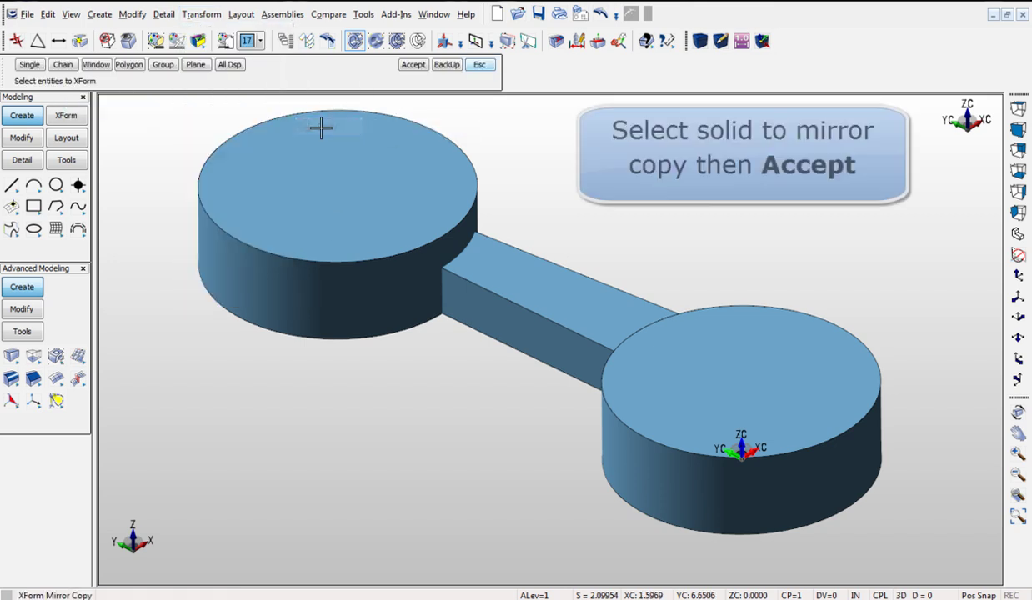
{"action": "left_click", "coordinate": [524, 264]}
{"action": "key", "text": "Return"}
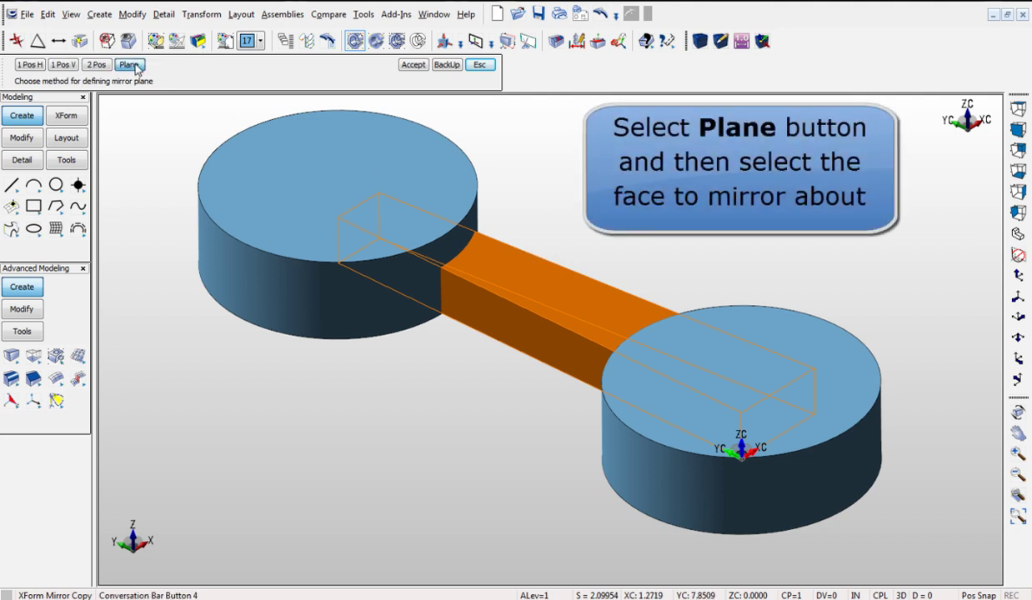
{"action": "left_click", "coordinate": [135, 69]}
{"action": "left_click", "coordinate": [472, 314]}
{"action": "key", "text": "Escape"}
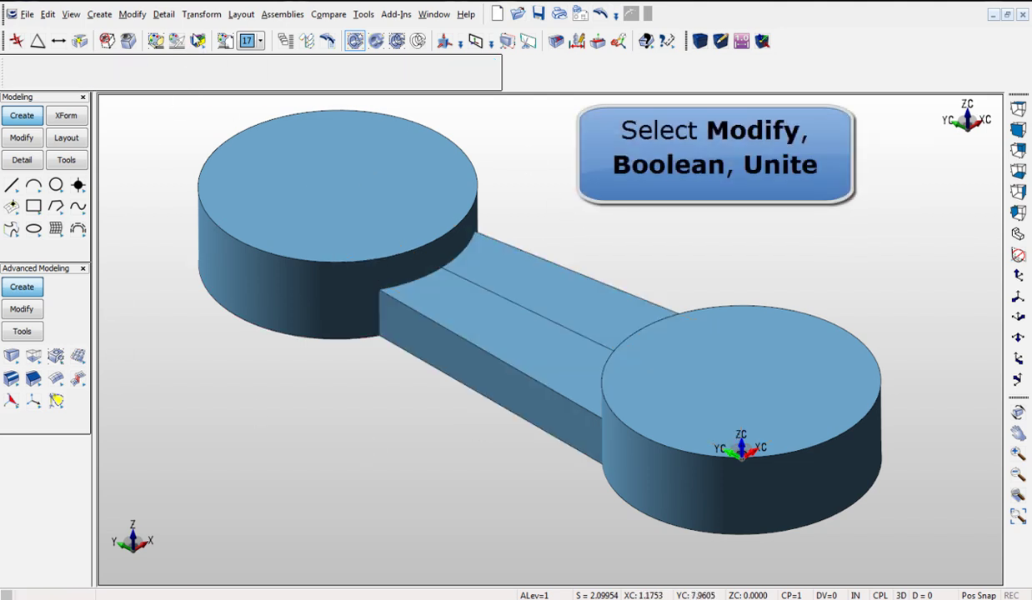
Step: Unite the two cylinders and the two bar halves into one solid with a Boolean Unite
{"action": "left_click", "coordinate": [131, 14]}
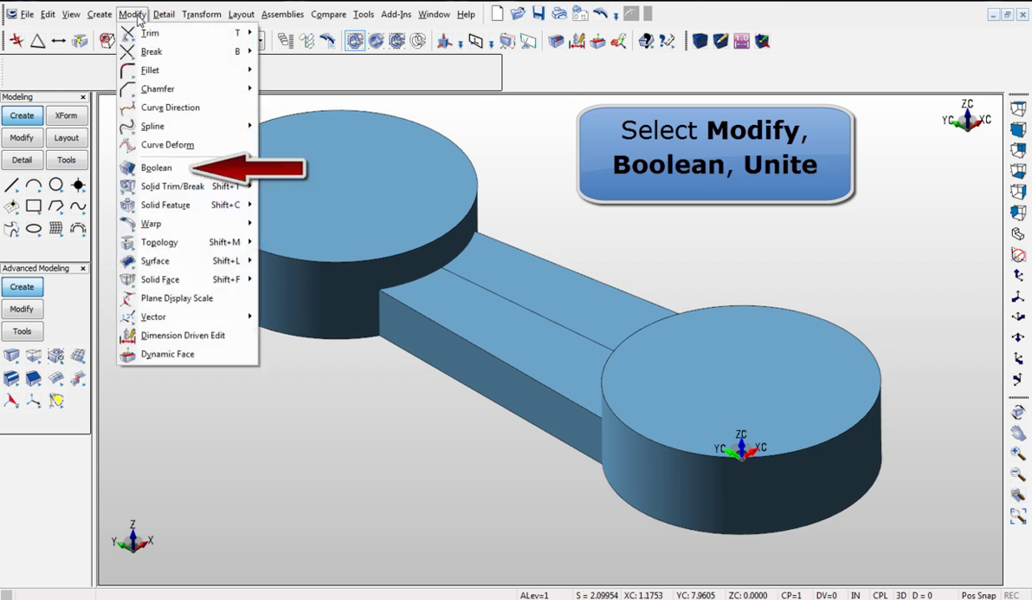
{"action": "mouse_move", "coordinate": [183, 169]}
{"action": "left_click", "coordinate": [290, 169]}
{"action": "left_click", "coordinate": [306, 193]}
{"action": "left_click", "coordinate": [450, 315]}
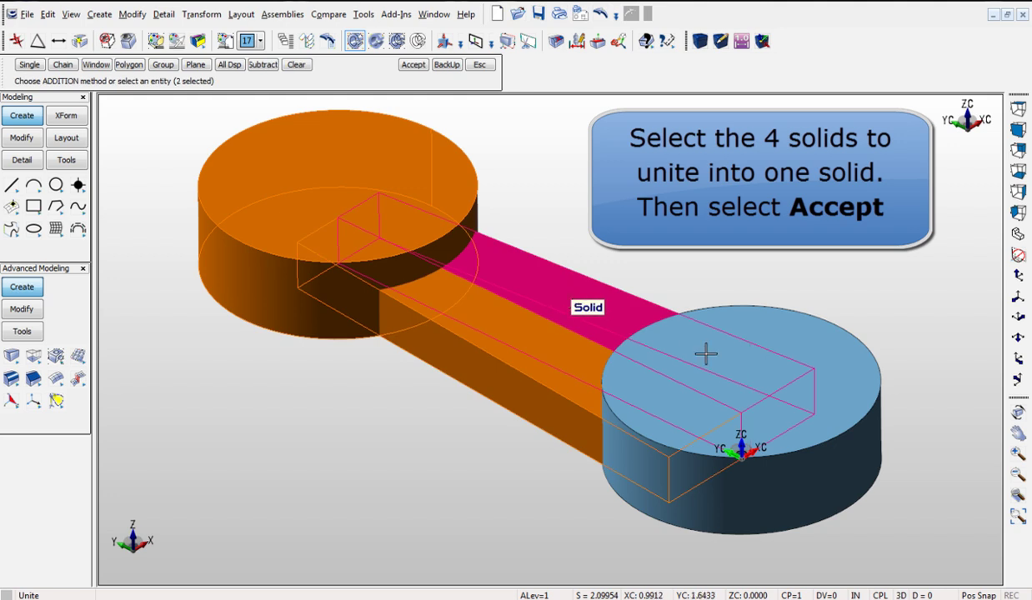
{"action": "left_click", "coordinate": [705, 351]}
{"action": "key", "text": "Return"}
Step: Add Dimension Driven Editing diameter dimensions to the top circular edges of both cylinders
{"action": "scroll", "coordinate": [481, 472], "scroll_direction": "down", "scroll_amount": 2}
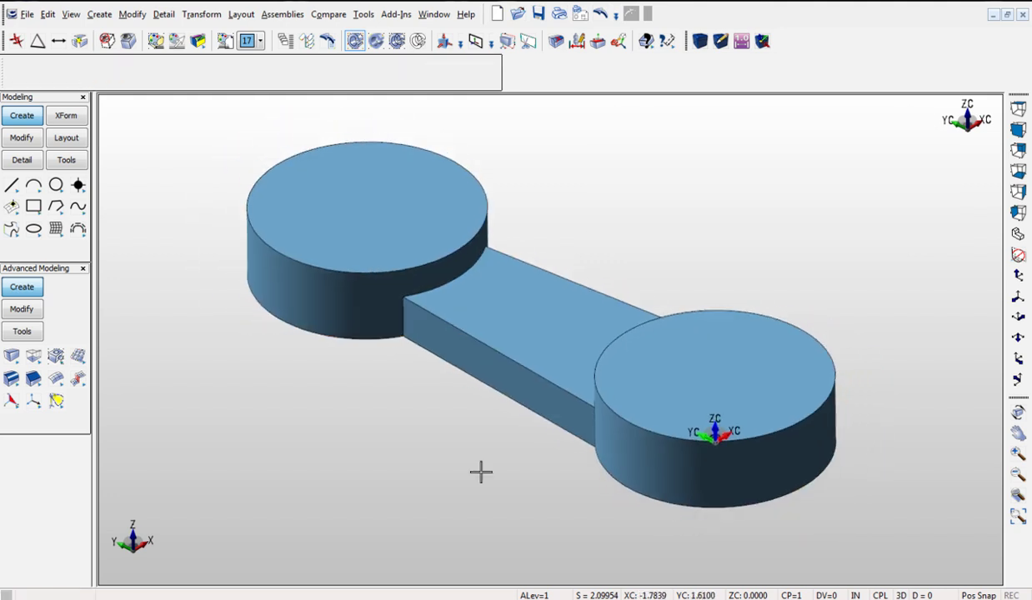
{"action": "left_click", "coordinate": [575, 46]}
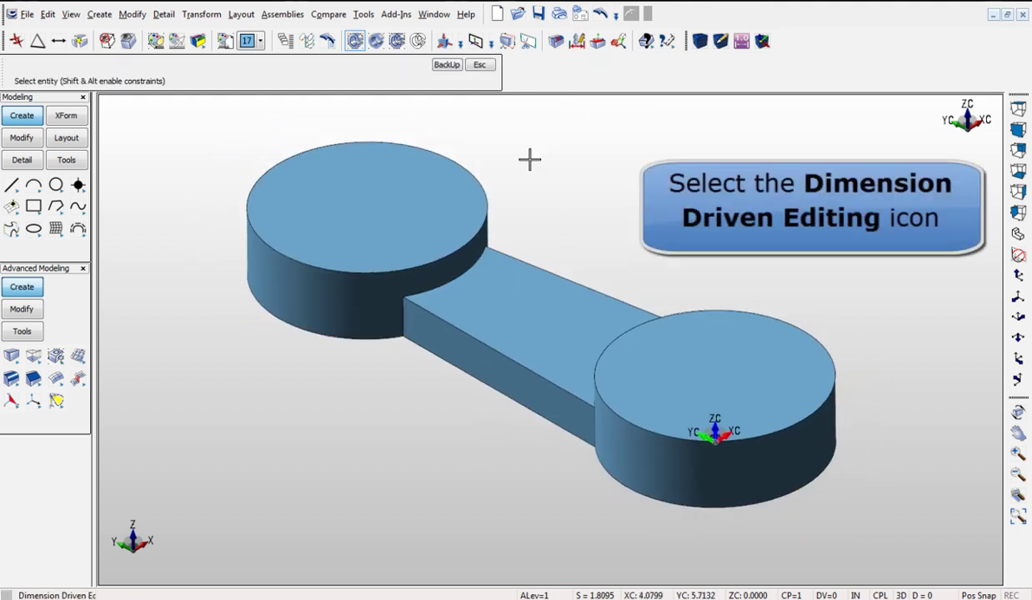
{"action": "left_click", "coordinate": [471, 178]}
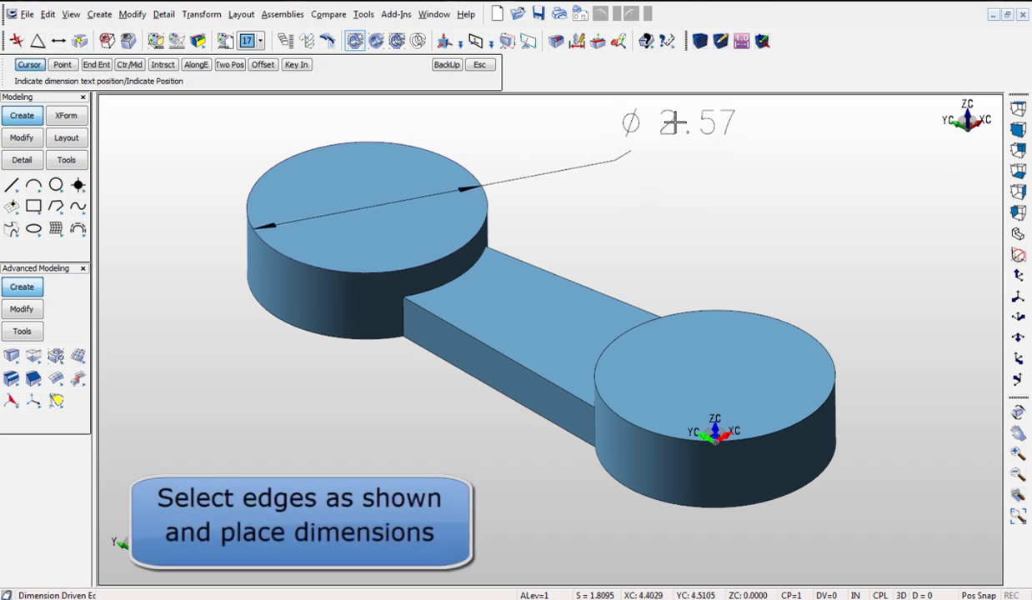
{"action": "left_click", "coordinate": [646, 135]}
{"action": "left_click", "coordinate": [761, 313]}
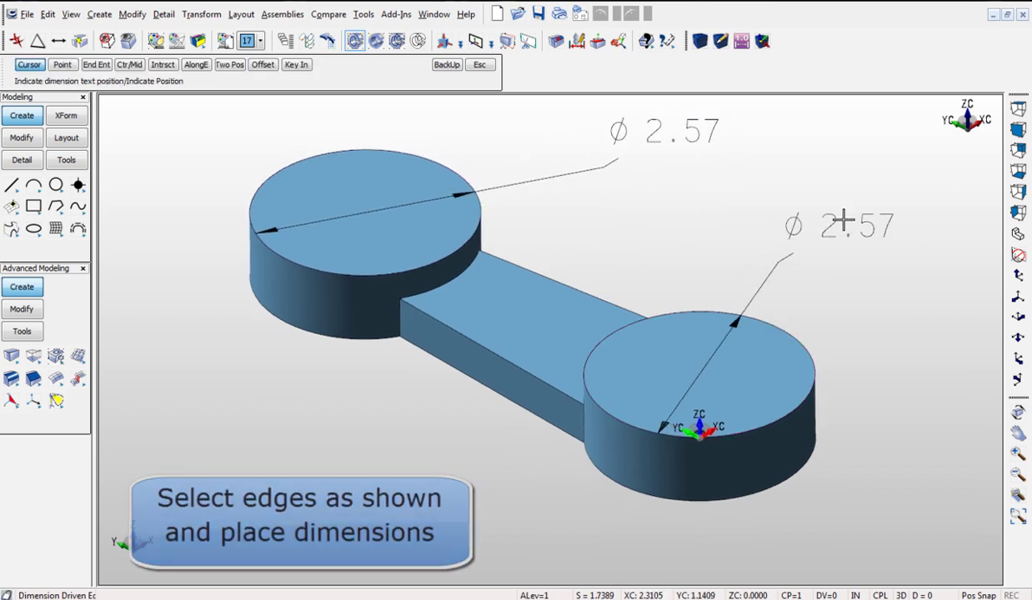
{"action": "left_click", "coordinate": [859, 212]}
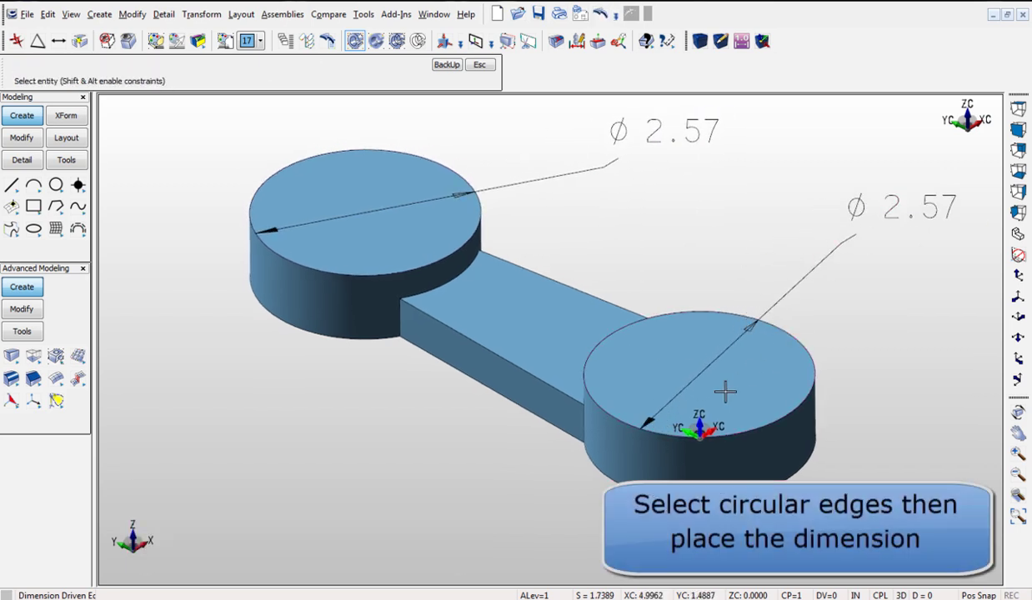
Step: Add a linear dimension between the top circular edges of both cylinders and drive the far cylinder's distance to 7
{"action": "left_click", "coordinate": [681, 427]}
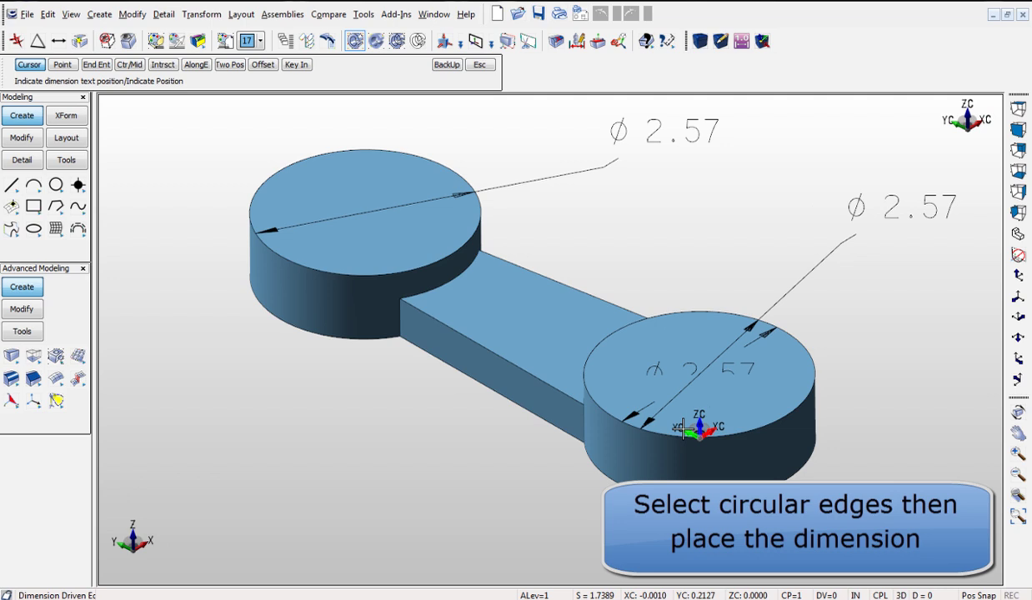
{"action": "left_click", "coordinate": [369, 268]}
{"action": "left_click", "coordinate": [286, 447]}
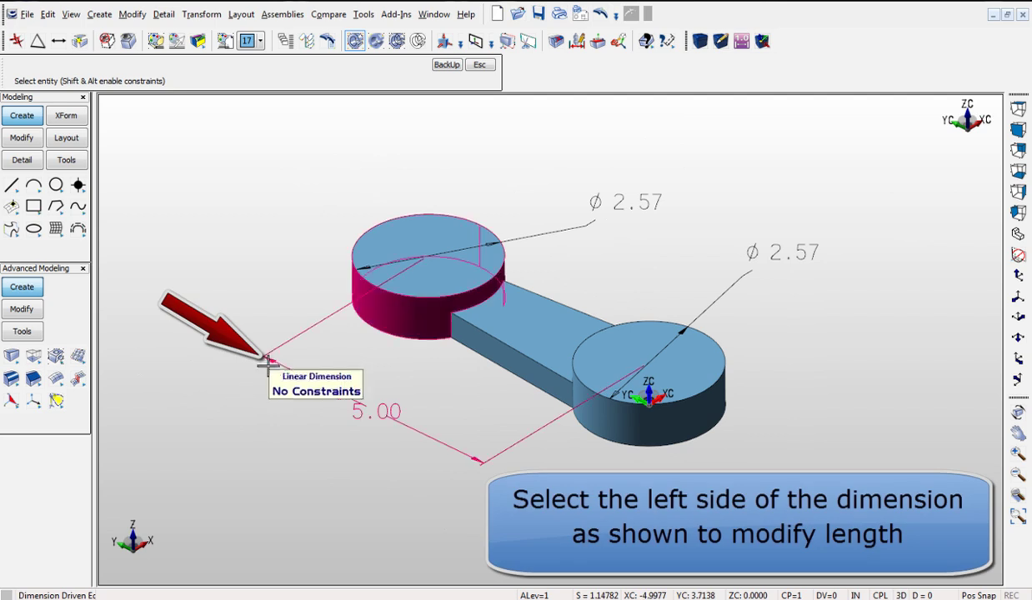
{"action": "left_click", "coordinate": [269, 360]}
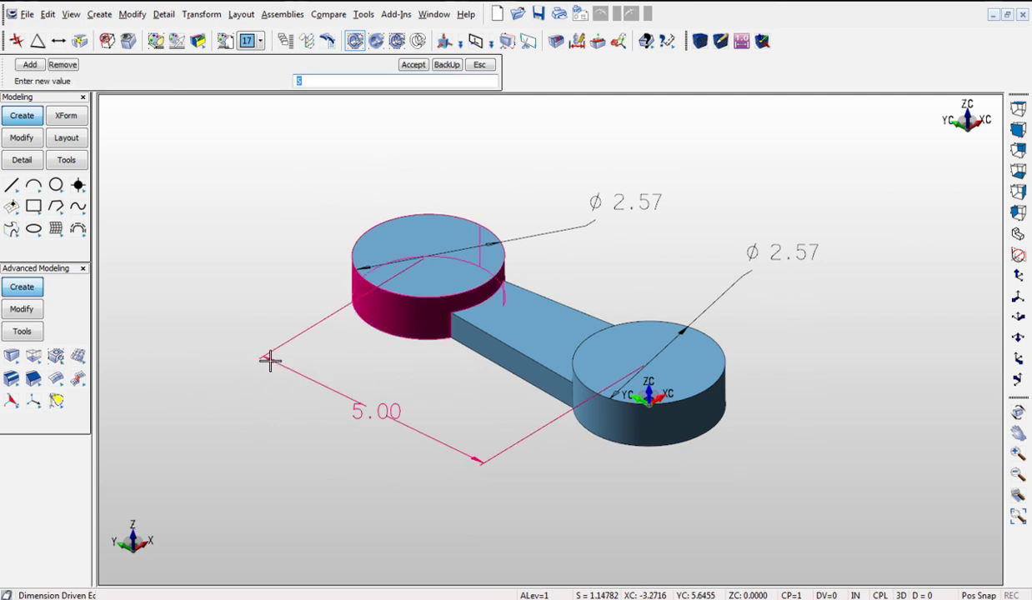
{"action": "key", "text": "Return"}
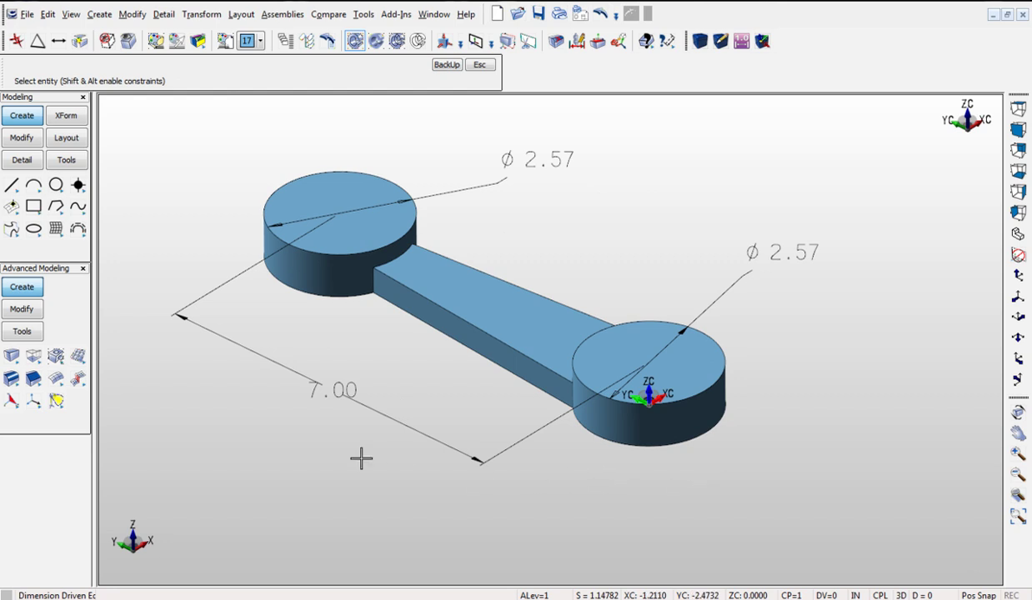
Step: Set the far cylinder's diameter dimension to 1.5 and the cylinder at the origin to 2.5
{"action": "left_click", "coordinate": [538, 159]}
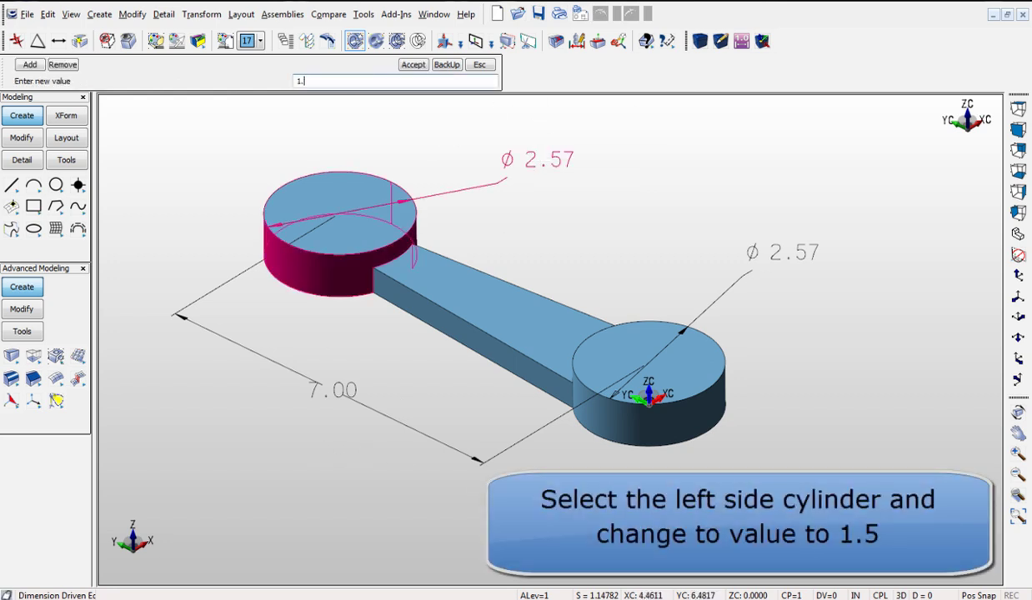
{"action": "left_click", "coordinate": [419, 68]}
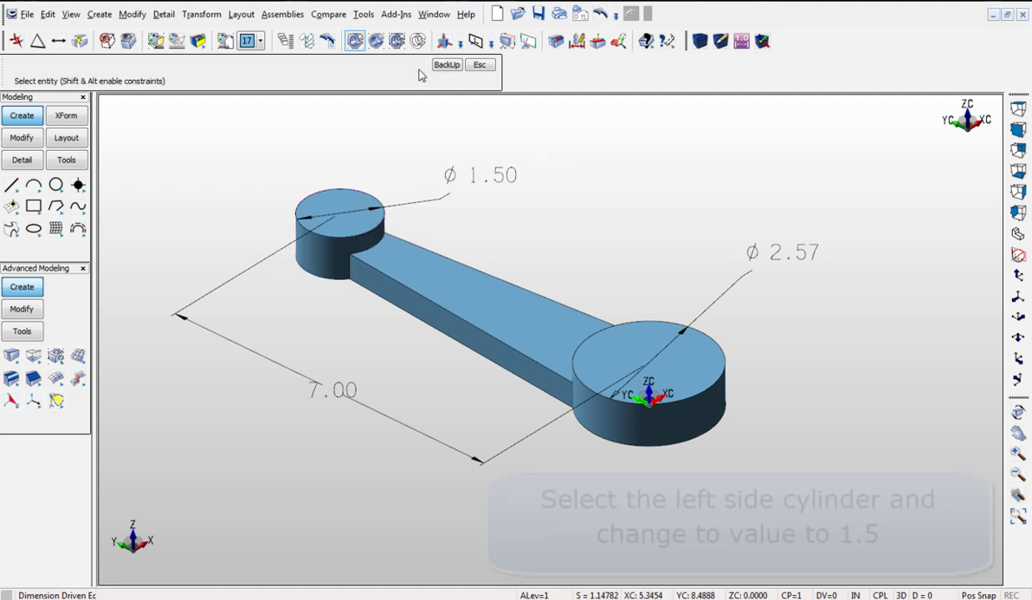
{"action": "left_click", "coordinate": [766, 256]}
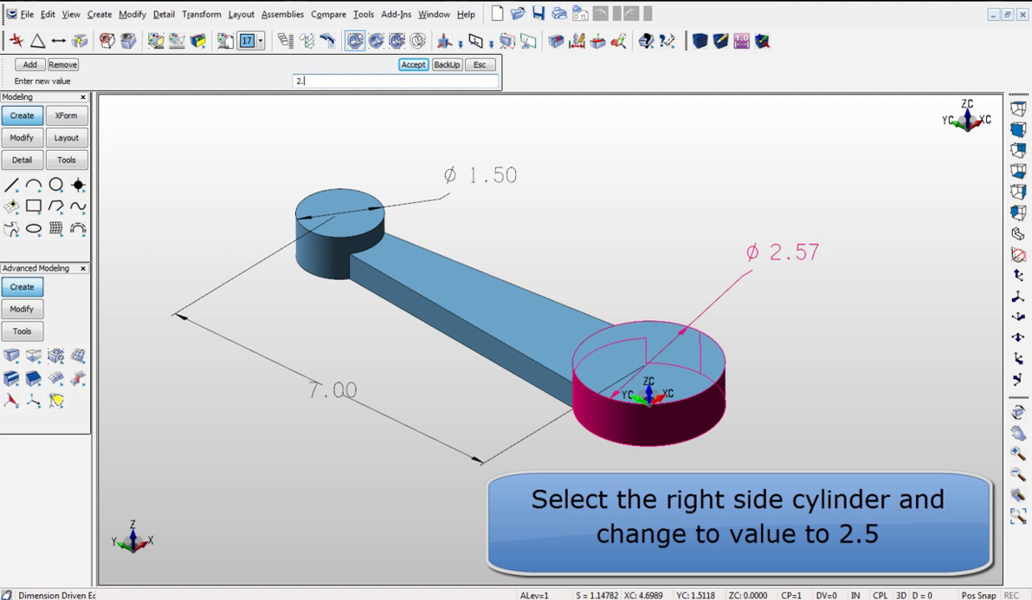
{"action": "left_click", "coordinate": [414, 65]}
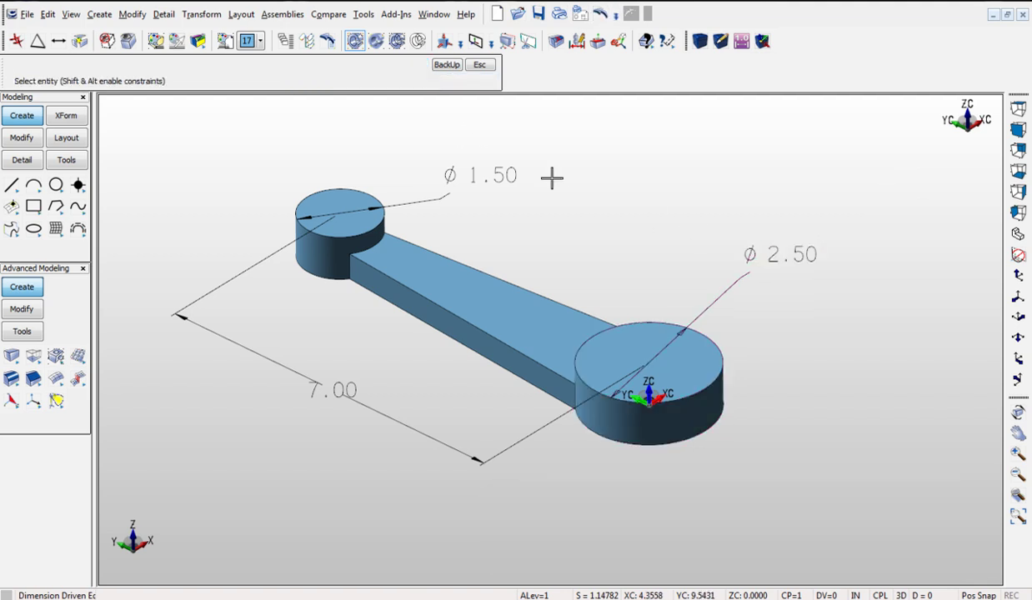
{"action": "key", "text": "Escape"}
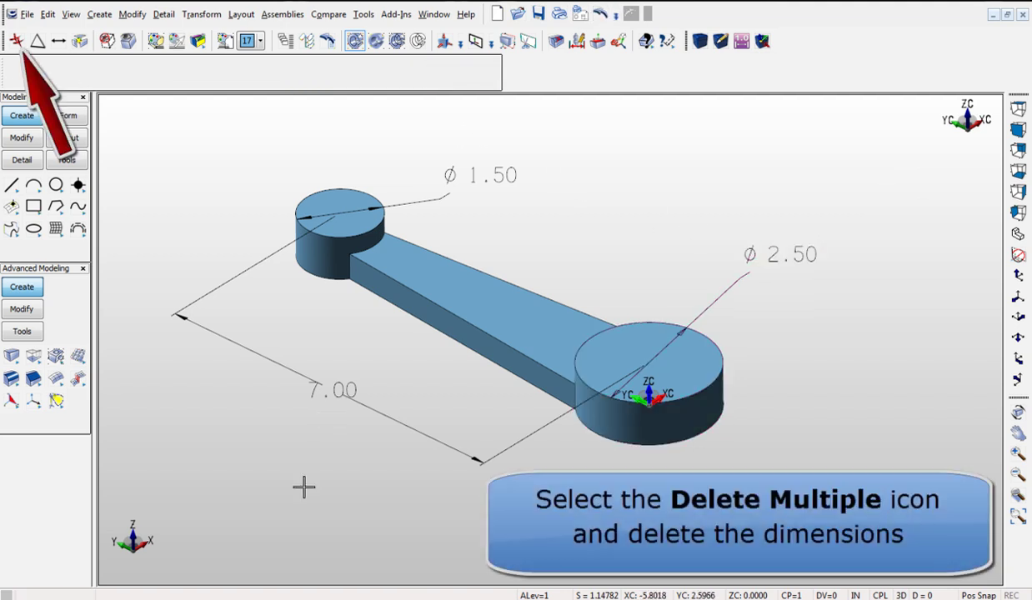
Step: Delete the linear dimension and both diameter dimensions with Delete Multiple
{"action": "key", "text": "ctrl+q"}
{"action": "left_click", "coordinate": [334, 383]}
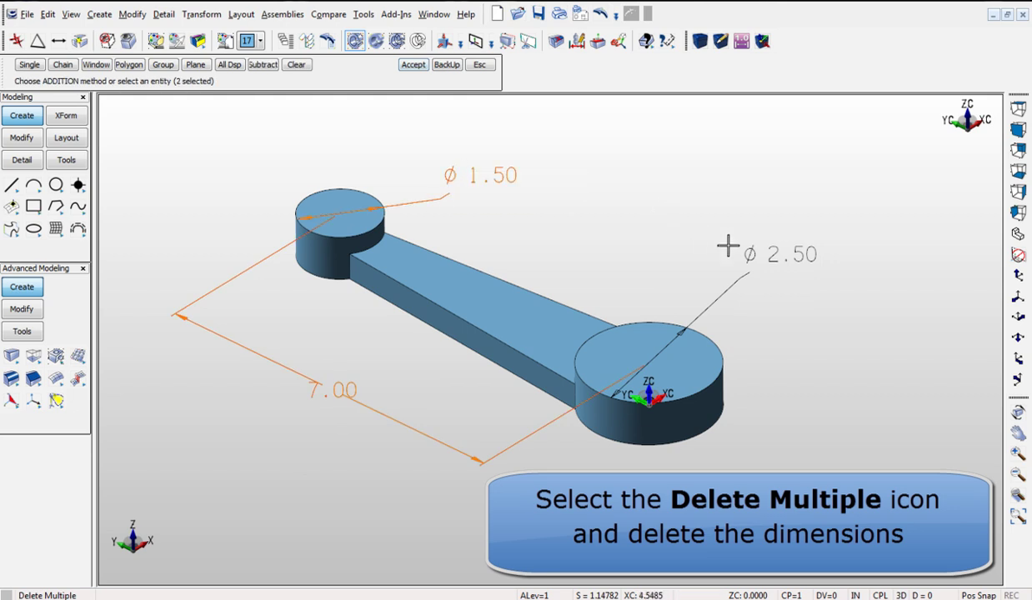
{"action": "key", "text": "Return"}
{"action": "key", "text": "alt+a"}
{"action": "key", "text": "Escape"}
Step: Apply a constant radius edge blend of .25 to the two long top edges of the tapered bar
{"action": "left_click", "coordinate": [99, 14]}
{"action": "mouse_move", "coordinate": [131, 302]}
{"action": "mouse_move", "coordinate": [251, 465]}
{"action": "left_click", "coordinate": [403, 469]}
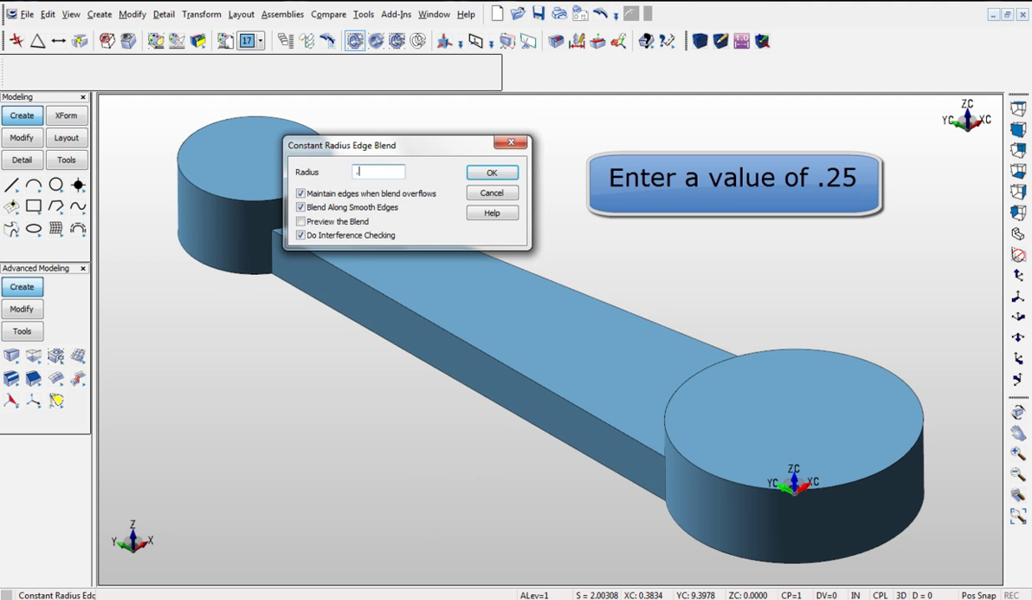
{"action": "left_click", "coordinate": [492, 173]}
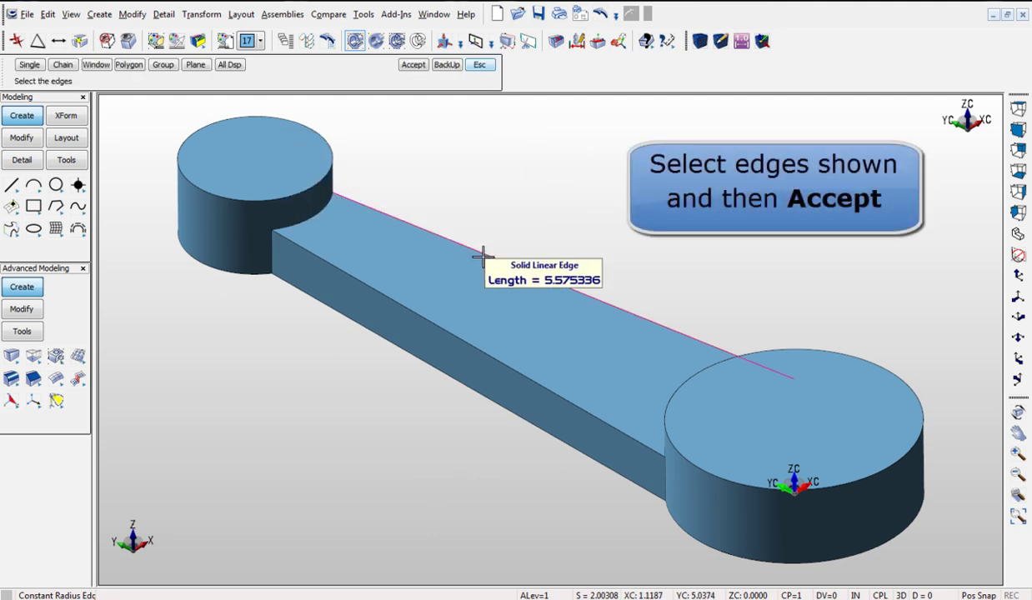
{"action": "left_click", "coordinate": [484, 255]}
{"action": "key", "text": "Return"}
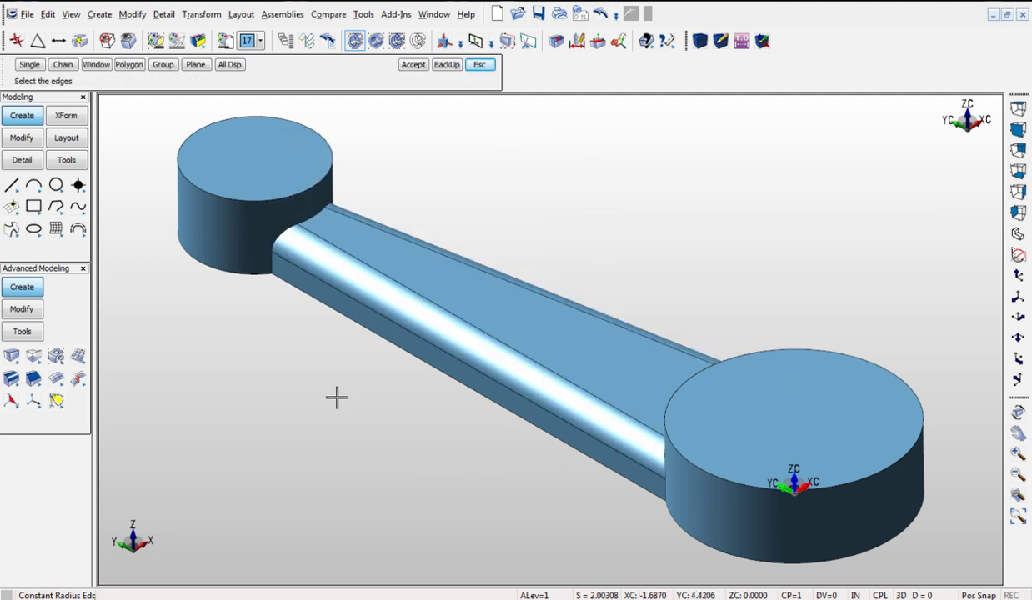
Step: Blend both cylinders' top circular edges and the vertical edges where the bar meets them with a constant radius of .15
{"action": "left_click", "coordinate": [447, 66]}
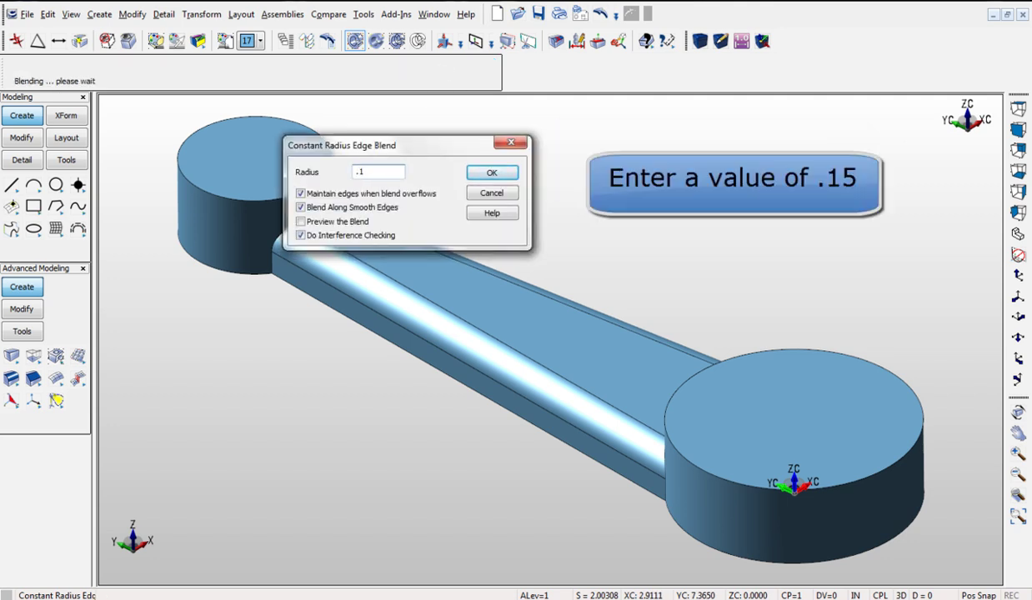
{"action": "type", "text": "5"}
{"action": "key", "text": "Return"}
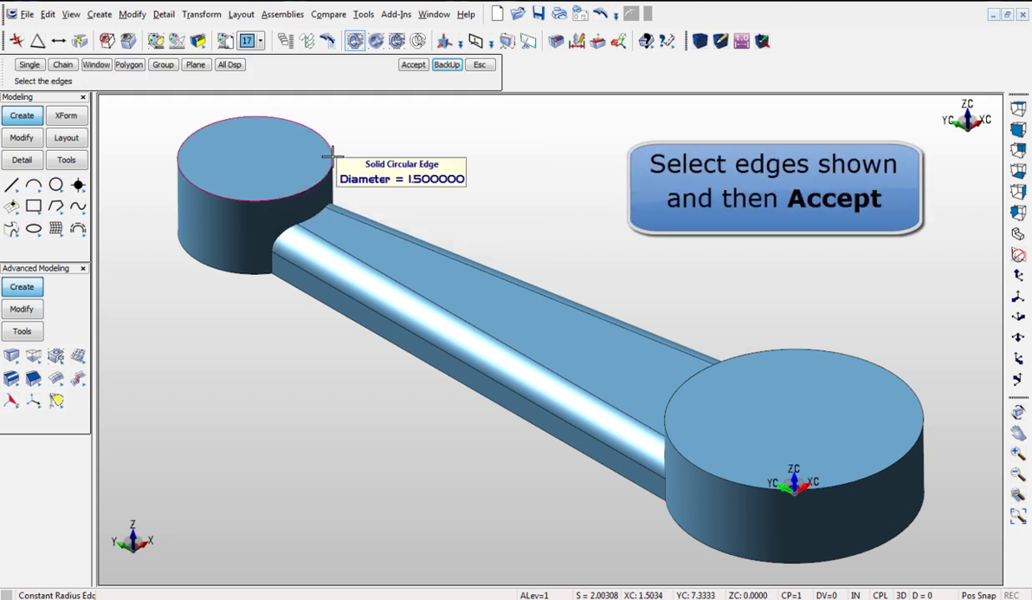
{"action": "left_click", "coordinate": [331, 155]}
{"action": "left_click", "coordinate": [742, 350]}
{"action": "left_click", "coordinate": [665, 490]}
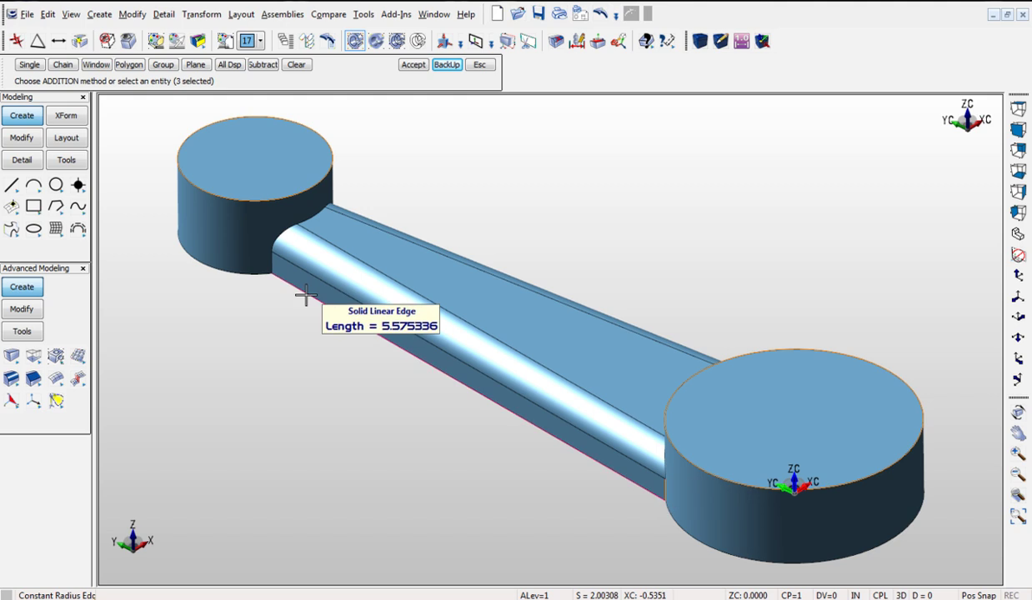
{"action": "left_click", "coordinate": [271, 261]}
{"action": "key", "text": "Return"}
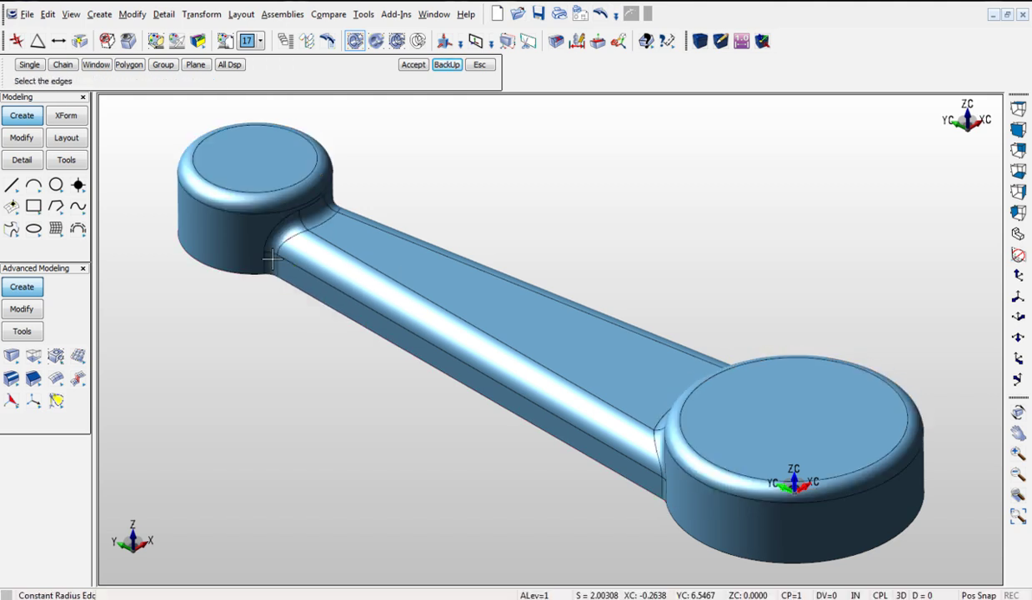
Step: Shell the link inward with a 0.05 wall thickness, opening its flat underside face
{"action": "middle_click_drag", "start_coordinate": [302, 362], "coordinate": [301, 403]}
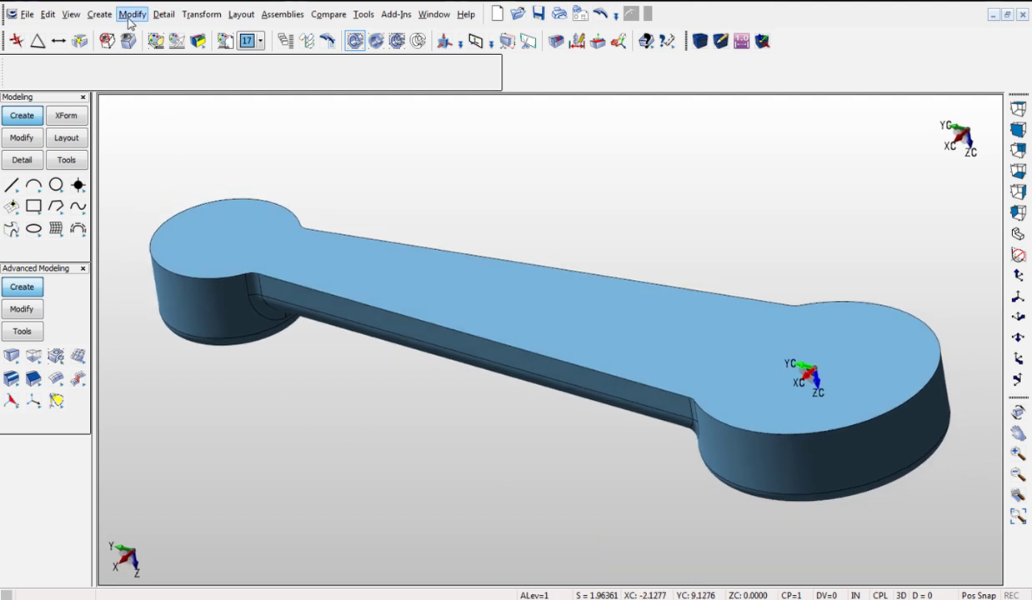
{"action": "left_click", "coordinate": [101, 14]}
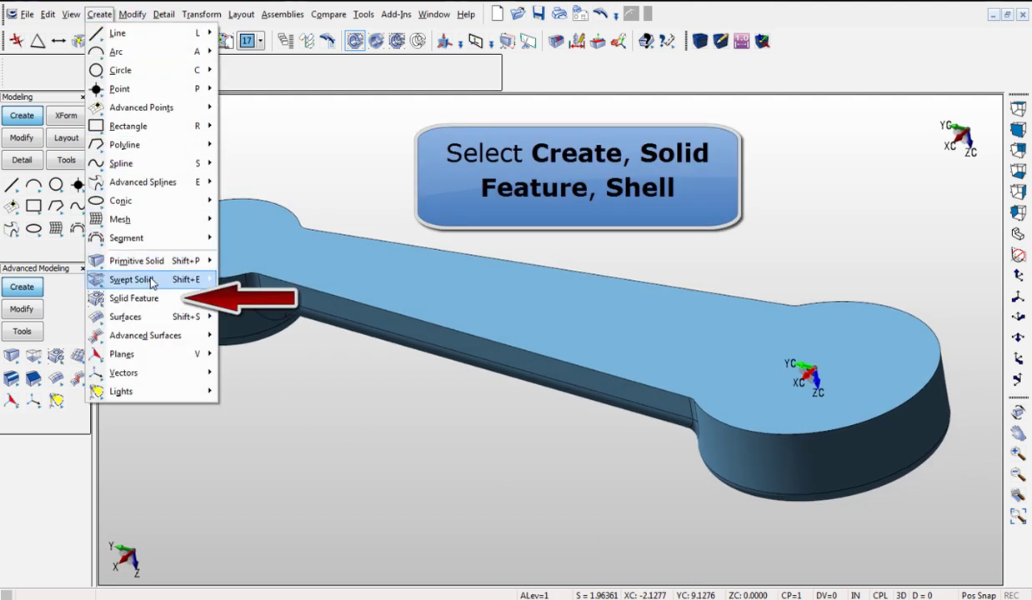
{"action": "mouse_move", "coordinate": [153, 299]}
{"action": "left_click", "coordinate": [248, 299]}
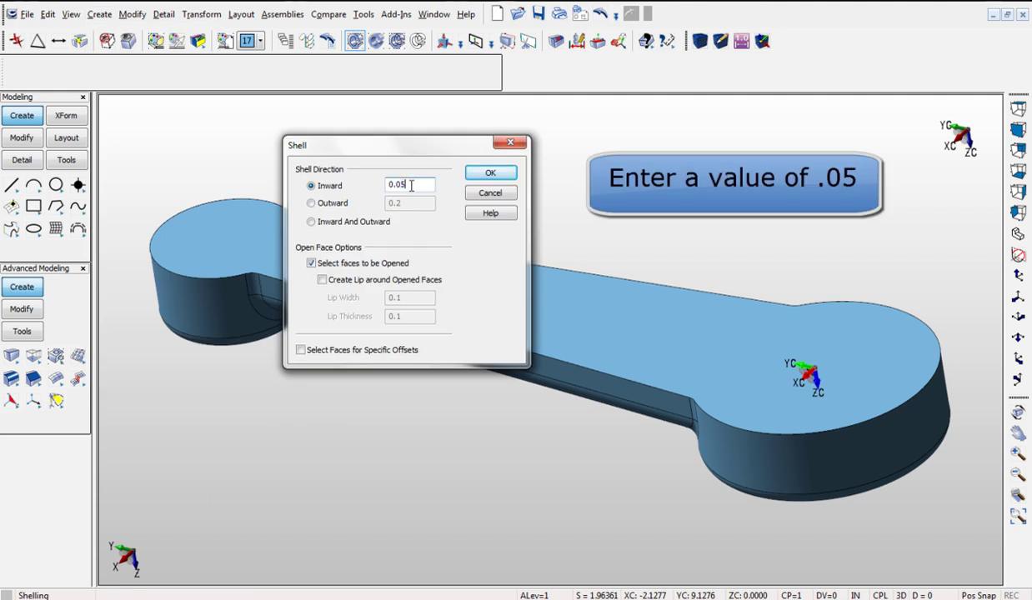
{"action": "left_click", "coordinate": [489, 174]}
{"action": "left_click", "coordinate": [451, 291]}
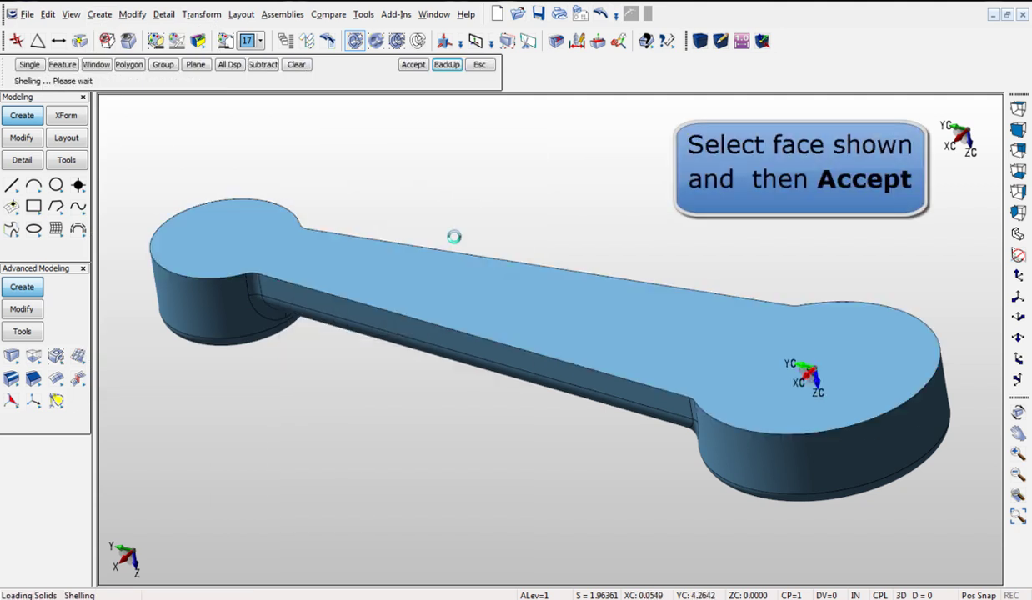
{"action": "key", "text": "Return"}
{"action": "middle_click_drag", "start_coordinate": [486, 168], "coordinate": [486, 167]}
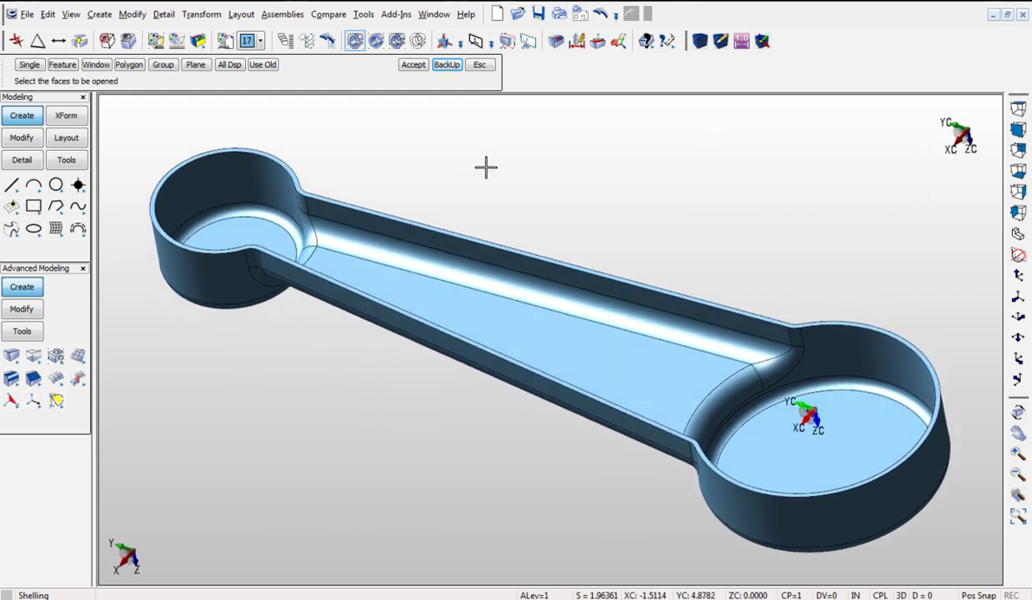
{"action": "key", "text": "Up"}
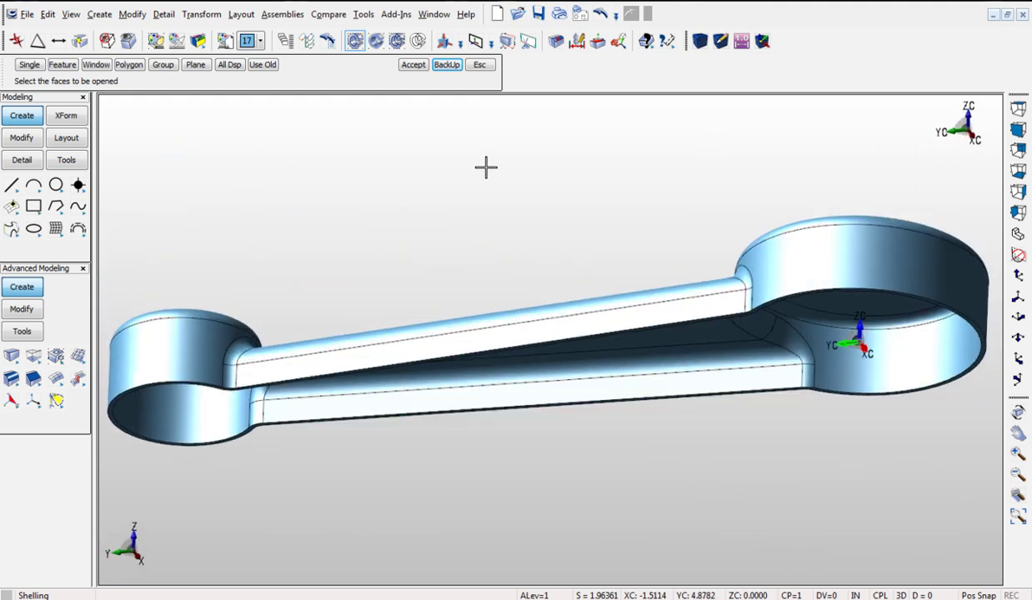
{"action": "middle_click_drag", "start_coordinate": [486, 168], "coordinate": [486, 168]}
{"action": "key", "text": "Escape"}
Step: Drill through holes of diameter 1 into the top faces of both cylindrical ends, centred on their circular edges
{"action": "left_click", "coordinate": [101, 16]}
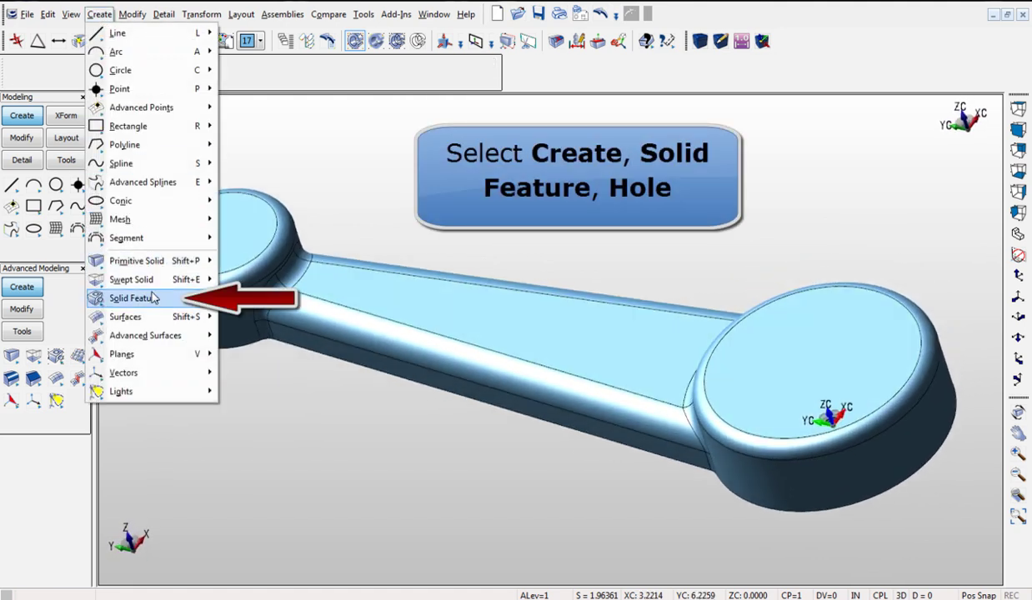
{"action": "mouse_move", "coordinate": [152, 302]}
{"action": "left_click", "coordinate": [260, 336]}
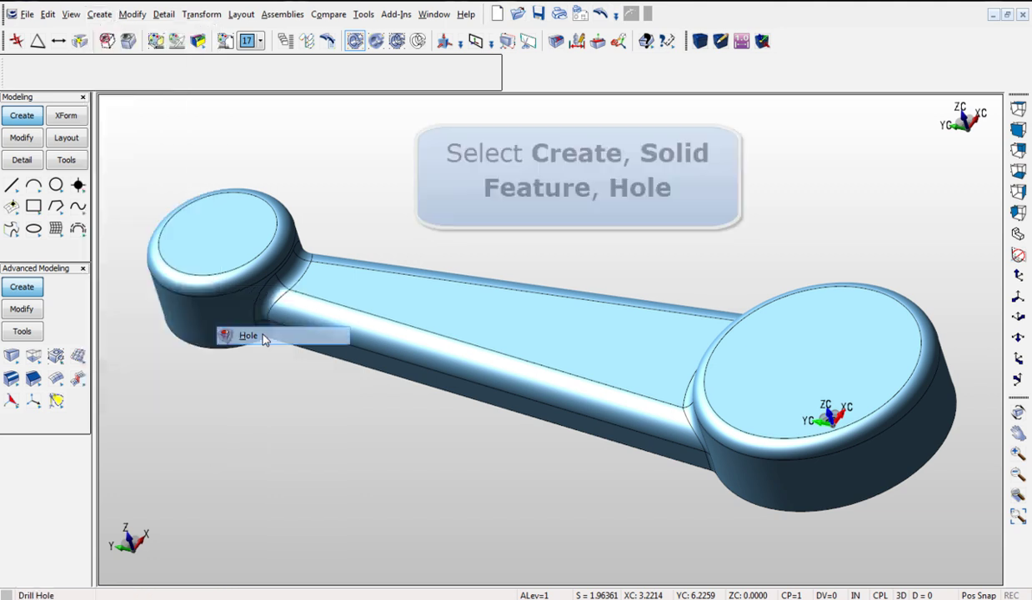
{"action": "left_click", "coordinate": [384, 279]}
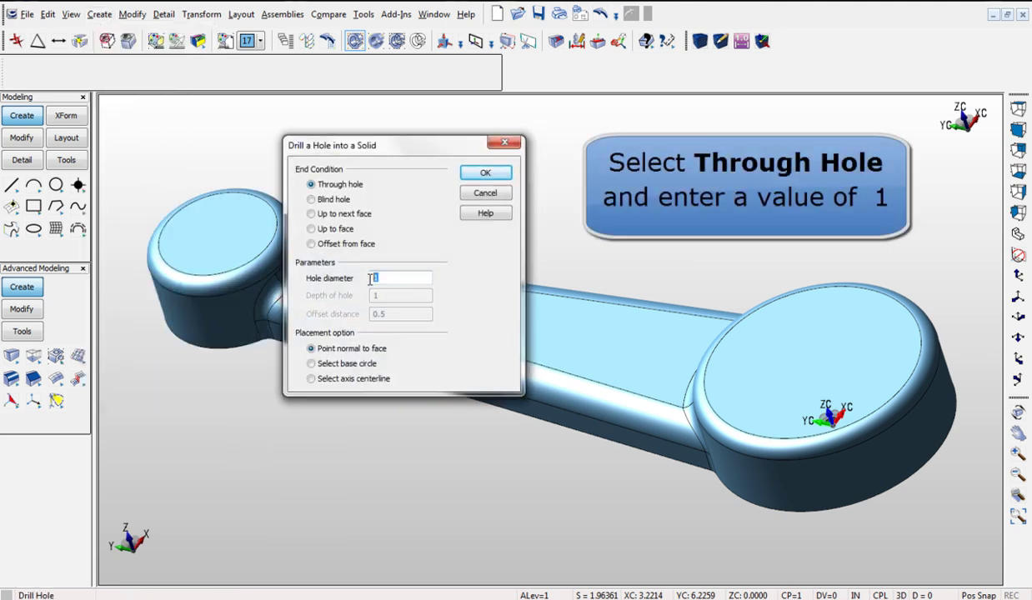
{"action": "left_click", "coordinate": [485, 172]}
{"action": "left_click", "coordinate": [232, 242]}
{"action": "left_click", "coordinate": [273, 225]}
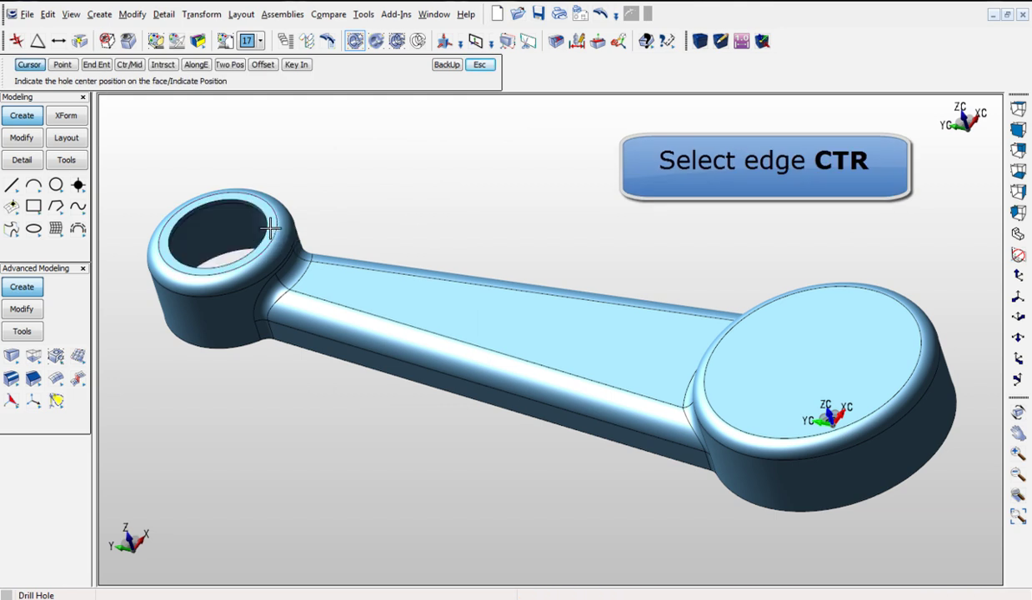
{"action": "left_click", "coordinate": [749, 429]}
{"action": "left_click", "coordinate": [482, 69]}
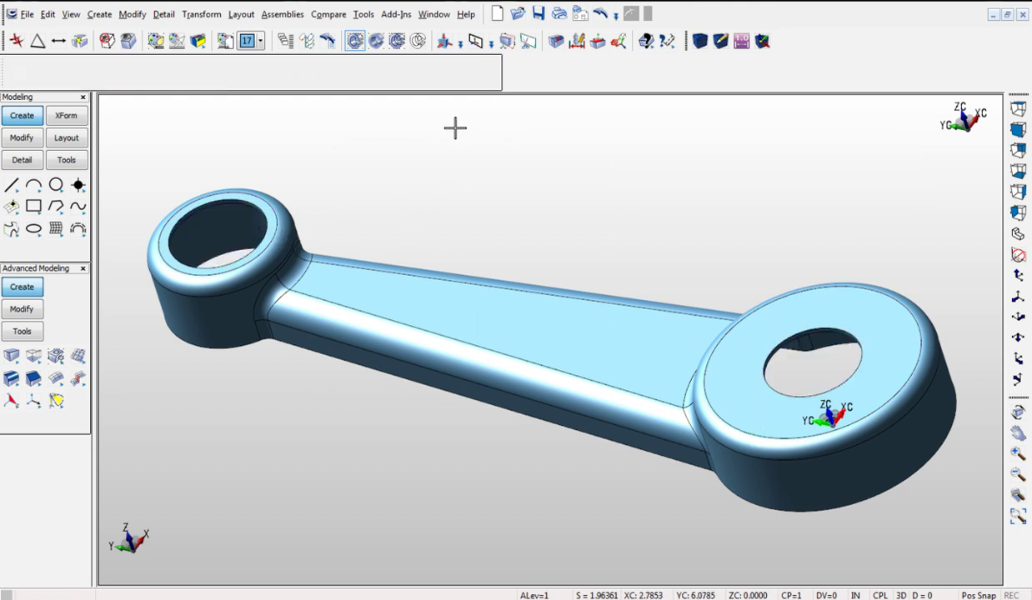
Step: Add a Dimension Driven Editing diameter dimension to the hole in the smaller end and set it to .7
{"action": "left_click", "coordinate": [575, 40]}
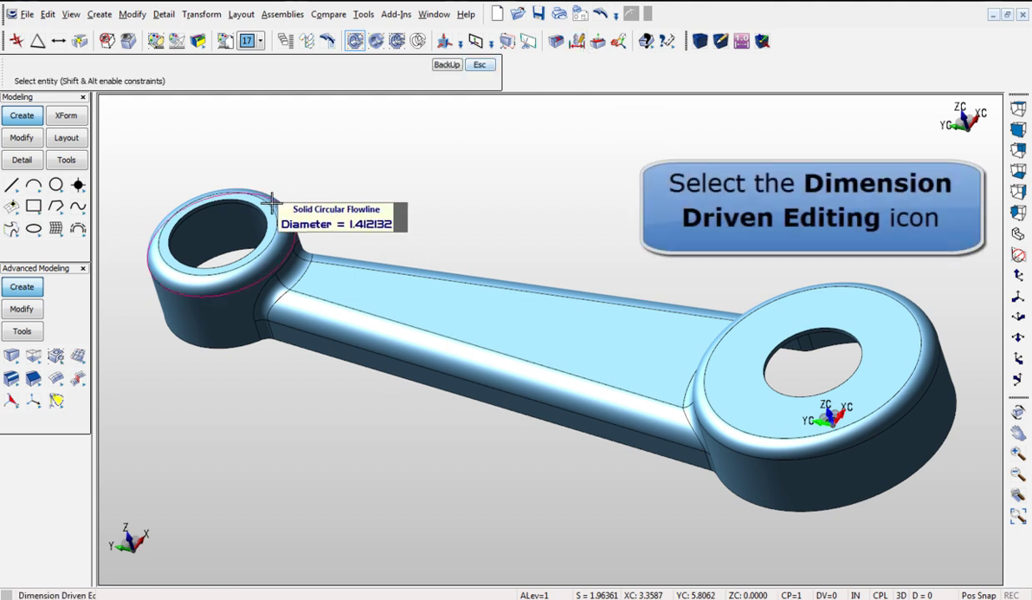
{"action": "left_click", "coordinate": [242, 200]}
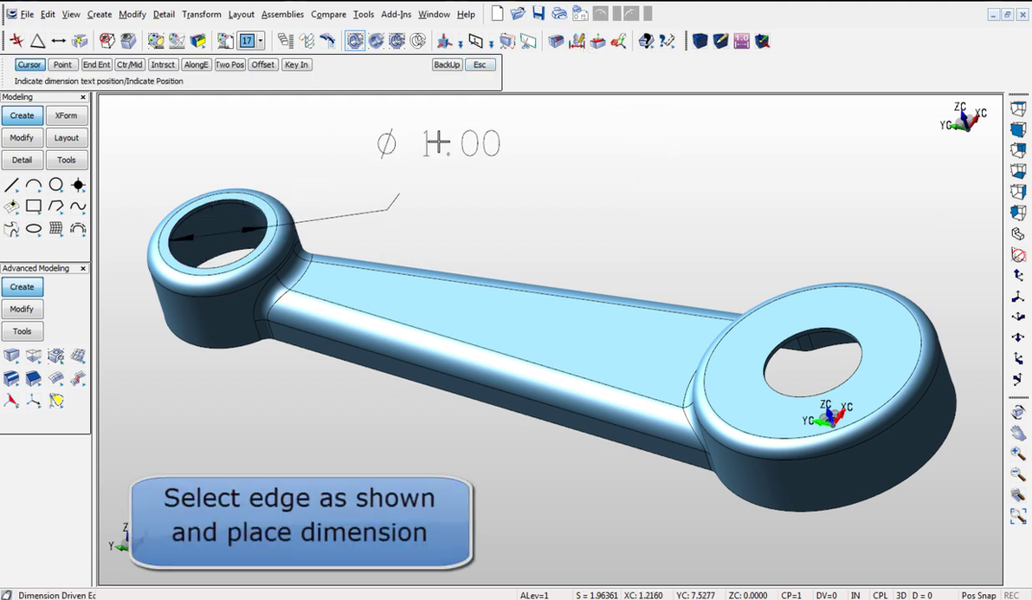
{"action": "left_click", "coordinate": [487, 138]}
{"action": "left_click", "coordinate": [488, 137]}
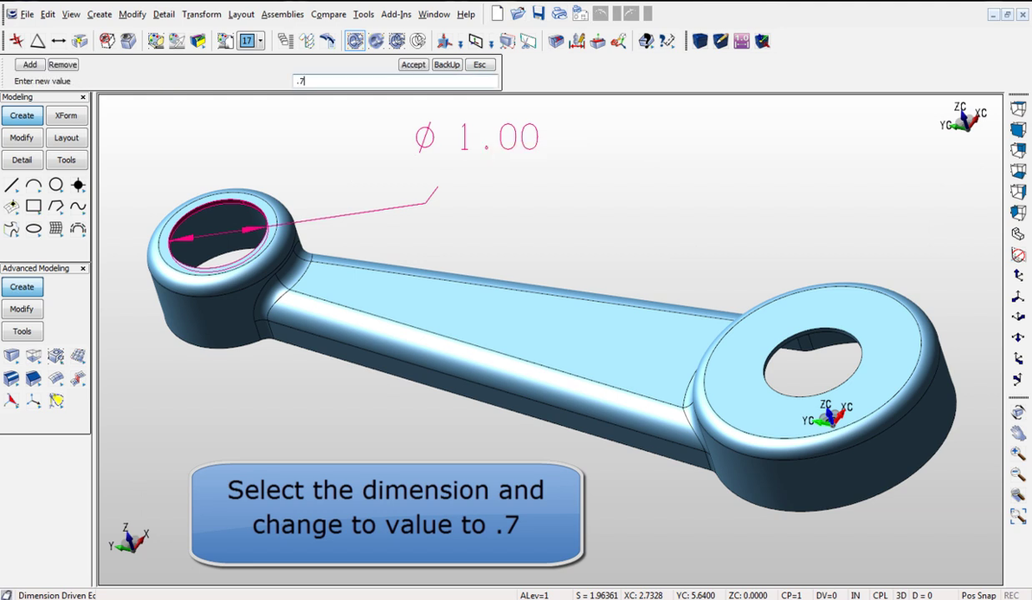
{"action": "left_click", "coordinate": [415, 65]}
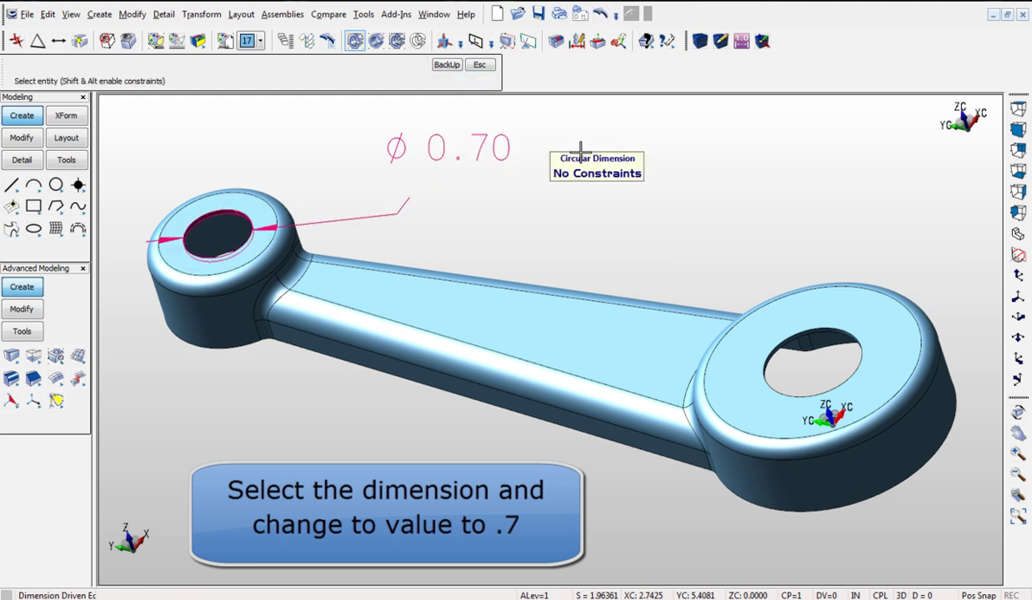